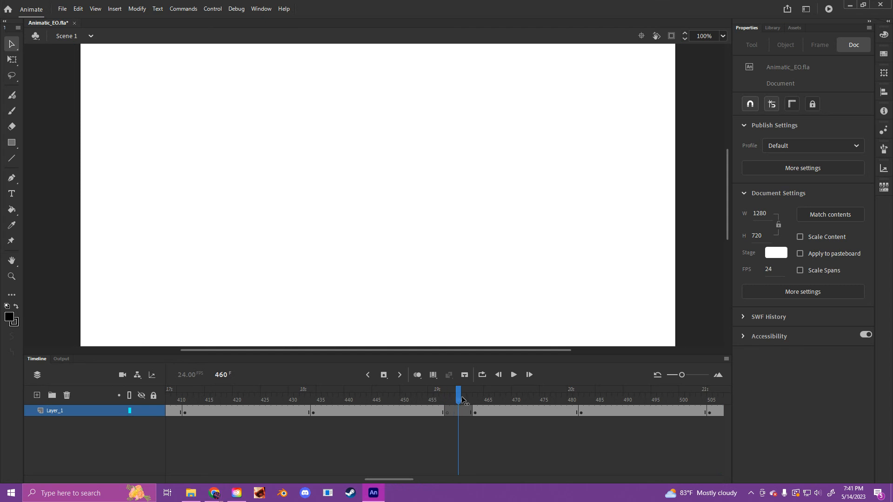
Step: Remove the blank frame span from frame 458 to 462 on Layer_1
{"action": "left_click", "coordinate": [469, 412]}
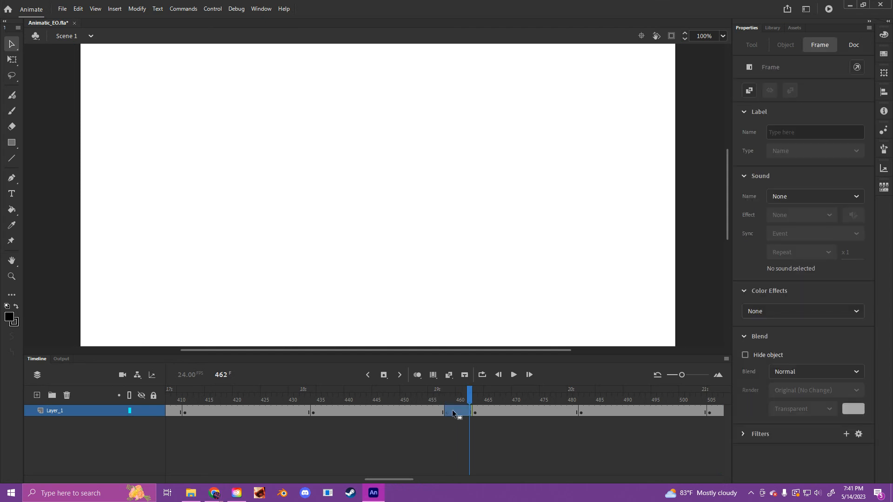
{"action": "left_click", "coordinate": [462, 398]}
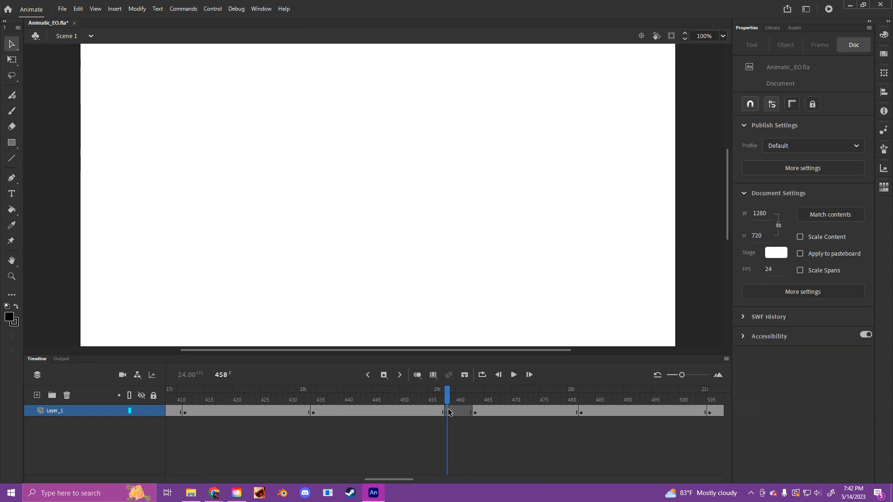
{"action": "left_click", "coordinate": [467, 412]}
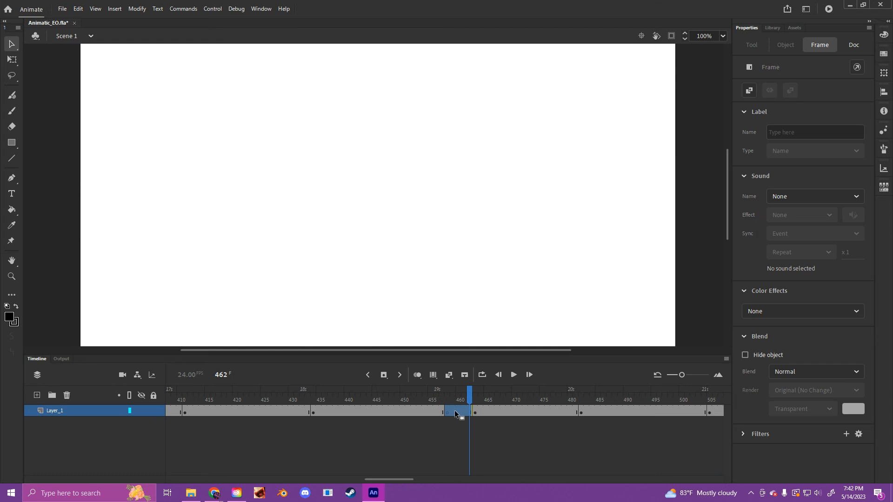
{"action": "right_click", "coordinate": [459, 412]}
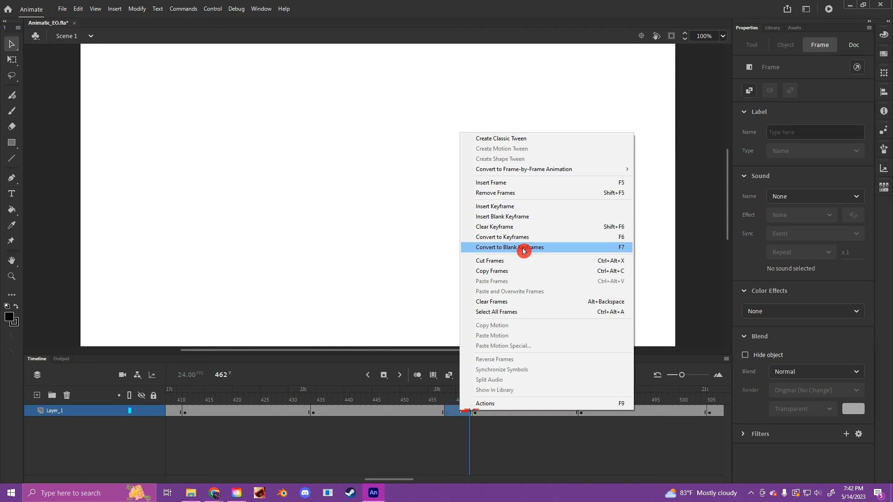
{"action": "left_click", "coordinate": [529, 193]}
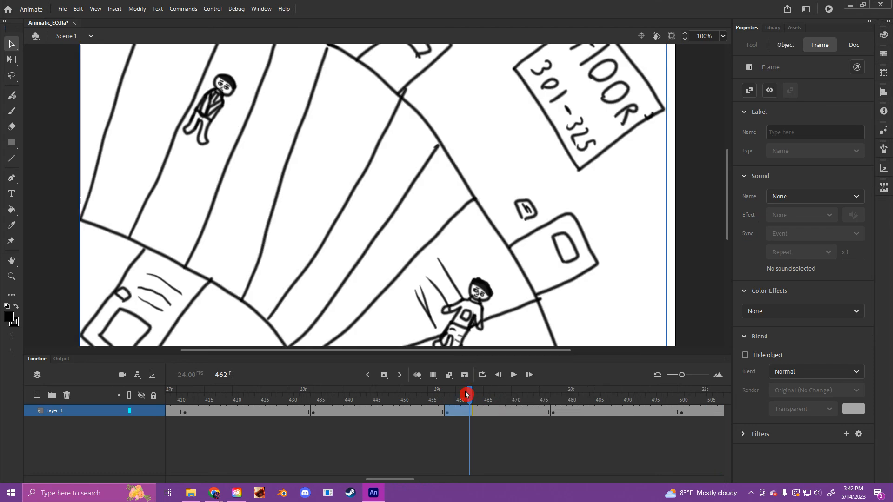
Step: Extend the exposure of the scattered cards drawing, which starts at frame 523, through frame 552
{"action": "mouse_move", "coordinate": [466, 394]}
{"action": "left_mouse_down"}
{"action": "mouse_move", "coordinate": [391, 394]}
{"action": "mouse_move", "coordinate": [495, 400]}
{"action": "mouse_move", "coordinate": [223, 399]}
{"action": "mouse_move", "coordinate": [728, 406]}
{"action": "mouse_move", "coordinate": [519, 415]}
{"action": "left_mouse_up"}
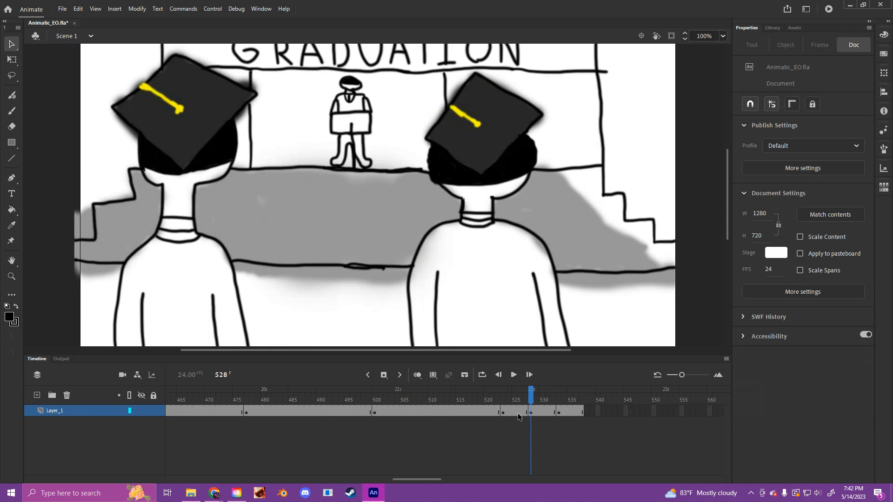
{"action": "left_click", "coordinate": [518, 413]}
{"action": "key", "text": "F5"}
{"action": "key", "text": "F5"}
{"action": "key", "text": "F5"}
{"action": "key", "text": "F5"}
{"action": "key", "text": "F5"}
{"action": "key", "text": "F5"}
{"action": "key", "text": "F5"}
{"action": "key", "text": "F5"}
{"action": "key", "text": "F5"}
{"action": "key", "text": "F5"}
{"action": "key", "text": "F5"}
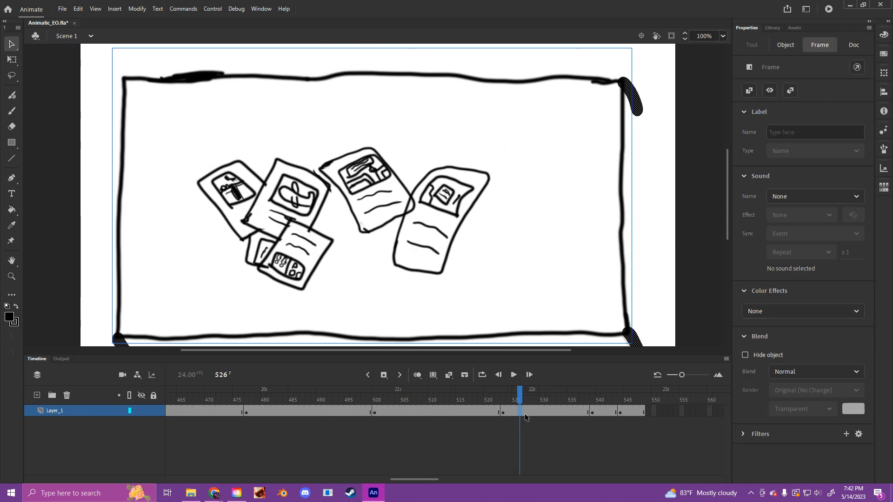
{"action": "key", "text": "F5"}
{"action": "key", "text": "F5"}
{"action": "key", "text": "F5"}
{"action": "key", "text": "F5"}
{"action": "key", "text": "F5"}
{"action": "key", "text": "F5"}
{"action": "key", "text": "F5"}
{"action": "key", "text": "F5"}
{"action": "key", "text": "F5"}
{"action": "key", "text": "F5"}
{"action": "key", "text": "F5"}
{"action": "key", "text": "F5"}
{"action": "key", "text": "F5"}
{"action": "key", "text": "F5"}
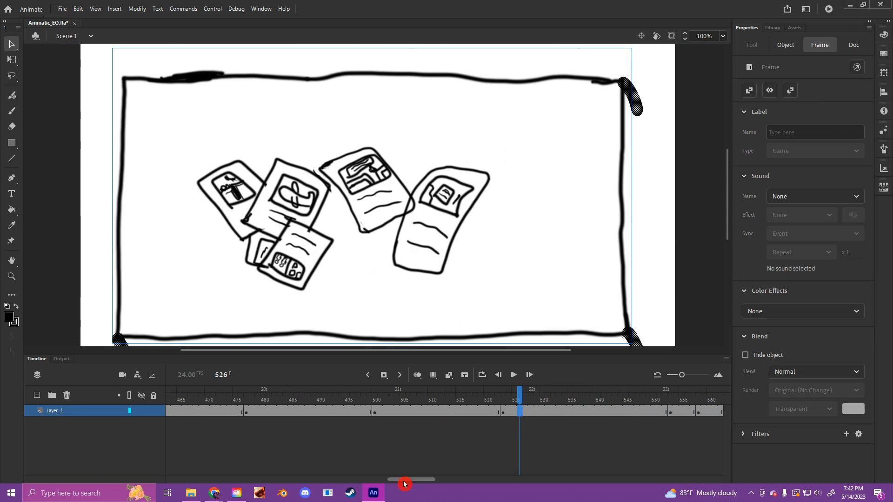
Step: Extend the exposure of the graduation stage drawing, which starts at frame 553, through frame 577
{"action": "left_click_drag", "start_coordinate": [404, 482], "coordinate": [430, 482]}
{"action": "left_click", "coordinate": [374, 422]}
{"action": "key", "text": "F5"}
{"action": "key", "text": "F5"}
{"action": "key", "text": "F5"}
{"action": "key", "text": "F5"}
{"action": "key", "text": "F5"}
{"action": "key", "text": "F5"}
{"action": "key", "text": "F5"}
{"action": "key", "text": "F5"}
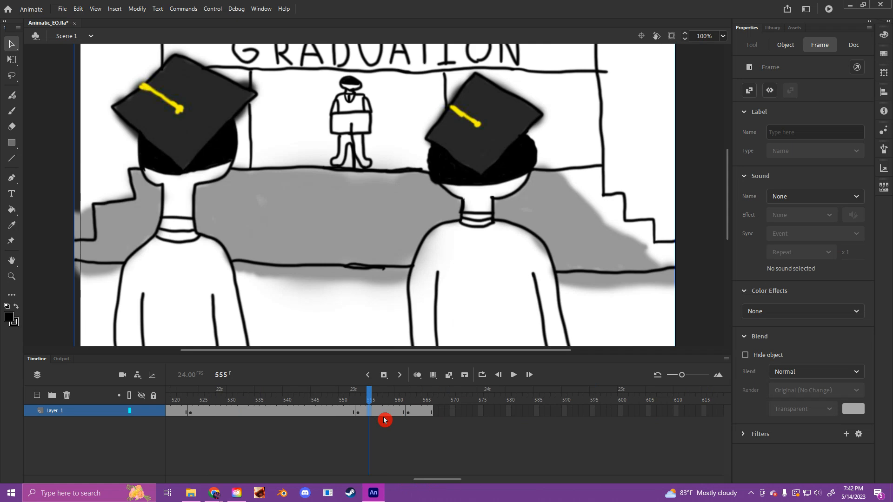
{"action": "key", "text": "F5"}
{"action": "key", "text": "F5"}
{"action": "key", "text": "F5"}
{"action": "key", "text": "F5"}
{"action": "key", "text": "F5"}
{"action": "key", "text": "F5"}
{"action": "key", "text": "F5"}
{"action": "key", "text": "F5"}
{"action": "key", "text": "F5"}
{"action": "key", "text": "F5"}
{"action": "key", "text": "F5"}
{"action": "key", "text": "F5"}
{"action": "key", "text": "F5"}
{"action": "key", "text": "F5"}
{"action": "key", "text": "F5"}
{"action": "key", "text": "F5"}
Step: Extend the exposure of the final flying graduation caps drawing through frame 602
{"action": "left_click", "coordinate": [514, 411]}
{"action": "key", "text": "F5"}
{"action": "key", "text": "F5"}
{"action": "key", "text": "F5"}
{"action": "key", "text": "F5"}
{"action": "key", "text": "F5"}
{"action": "key", "text": "F5"}
{"action": "key", "text": "F5"}
{"action": "key", "text": "F5"}
{"action": "key", "text": "F5"}
{"action": "key", "text": "F5"}
{"action": "key", "text": "F5"}
{"action": "key", "text": "F5"}
{"action": "key", "text": "F5"}
{"action": "key", "text": "F5"}
{"action": "key", "text": "F5"}
{"action": "key", "text": "F5"}
{"action": "key", "text": "F5"}
{"action": "key", "text": "F5"}
{"action": "key", "text": "F5"}
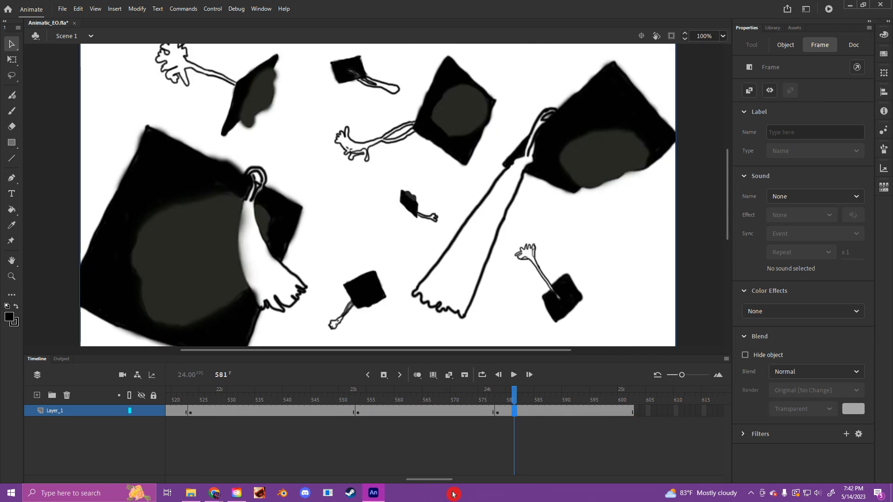
Step: Play the animatic from its beginning to check the timing, pause it, and return the timeline to the start
{"action": "left_click_drag", "start_coordinate": [422, 480], "coordinate": [184, 479]}
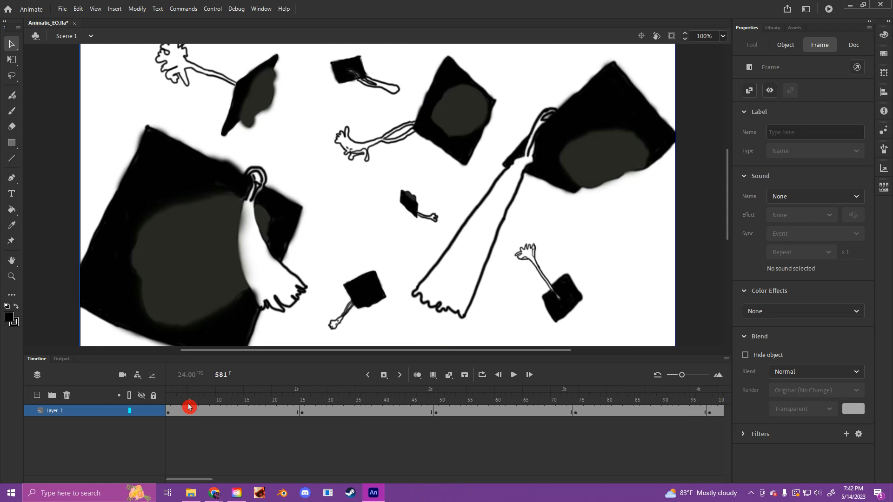
{"action": "left_click", "coordinate": [503, 376]}
{"action": "left_click", "coordinate": [511, 377]}
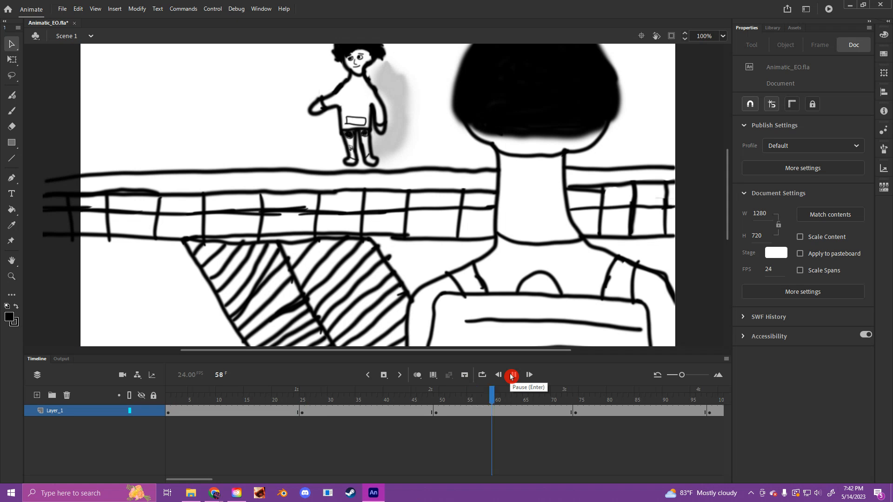
{"action": "left_click", "coordinate": [724, 37]}
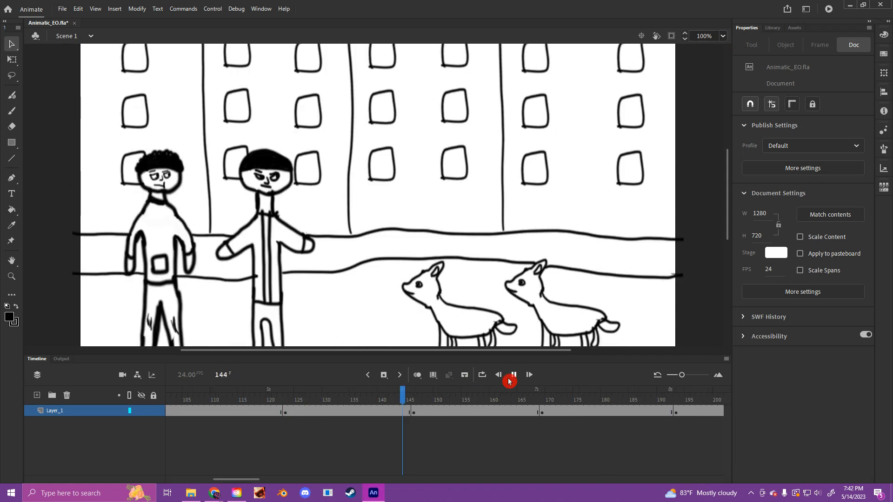
{"action": "left_click", "coordinate": [513, 377]}
{"action": "left_click_drag", "start_coordinate": [237, 480], "coordinate": [189, 479]}
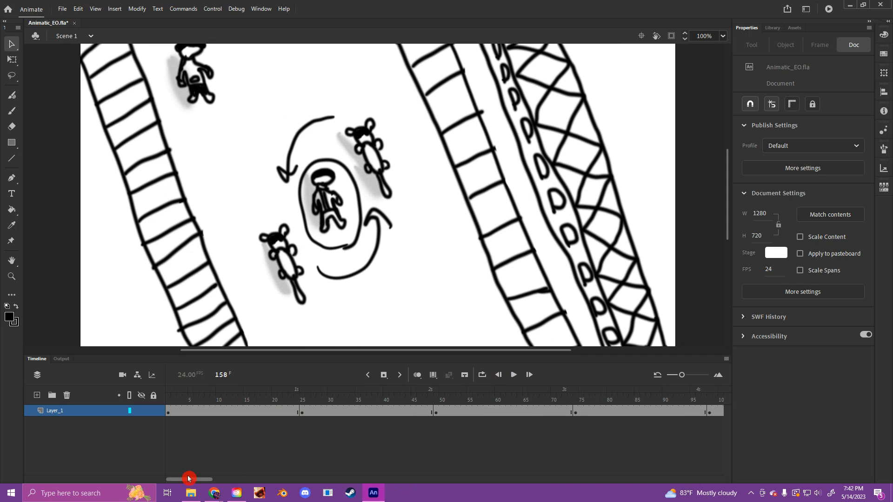
Step: Rename Layer_1 as Animatic and lock it
{"action": "left_click", "coordinate": [62, 415]}
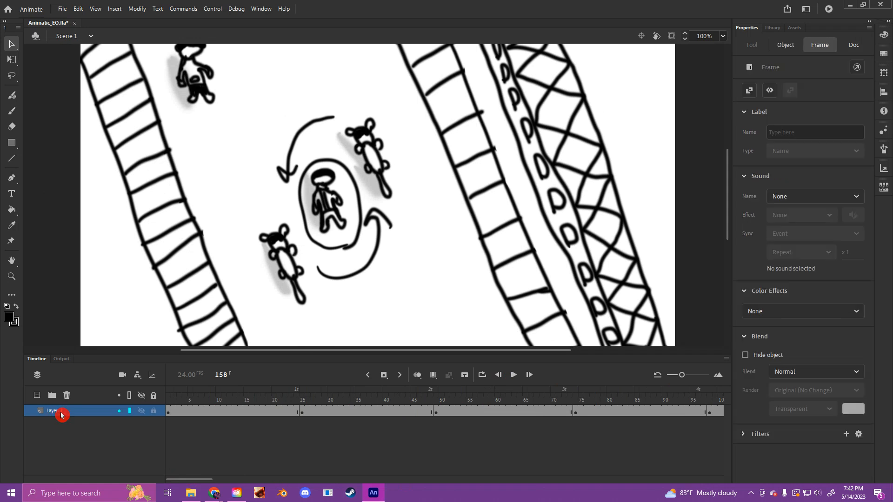
{"action": "double_click", "coordinate": [61, 415]}
{"action": "type", "text": "Anima"}
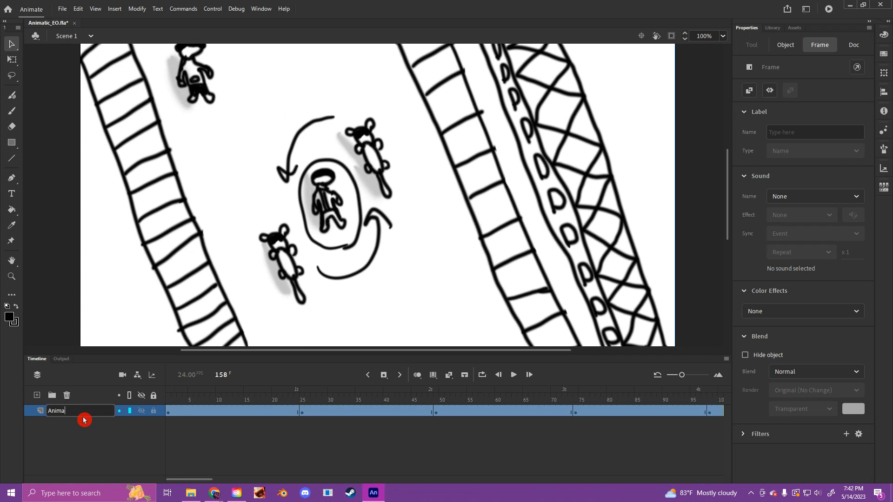
{"action": "type", "text": "tic"}
{"action": "left_click", "coordinate": [23, 437]}
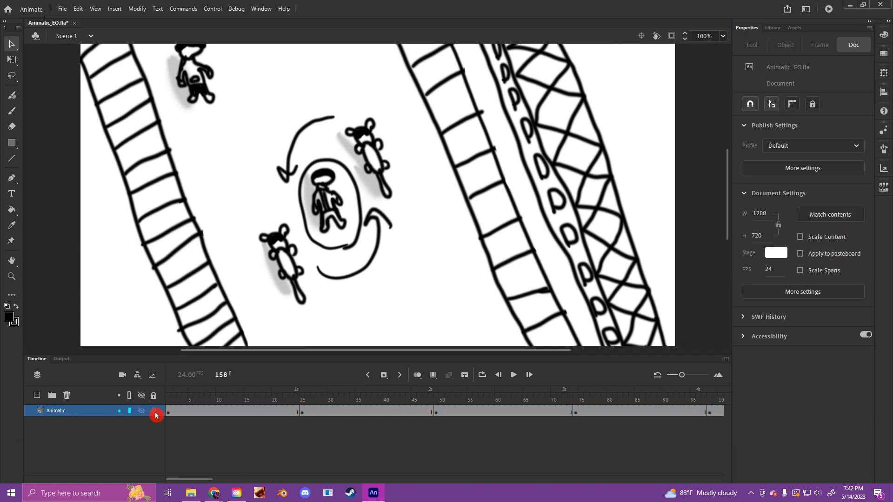
{"action": "left_click", "coordinate": [155, 412]}
Step: Add a new layer above Animatic and name it Sound
{"action": "left_click", "coordinate": [36, 397]}
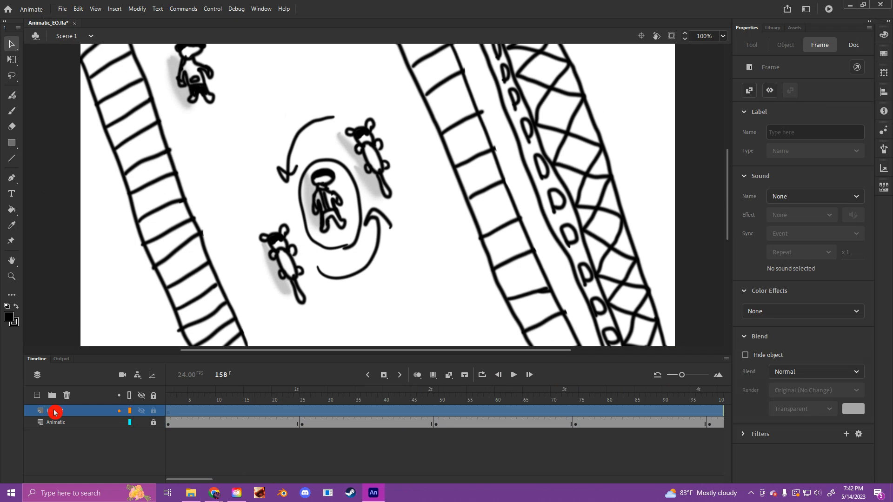
{"action": "double_click", "coordinate": [54, 412]}
{"action": "type", "text": "S"}
{"action": "left_click", "coordinate": [55, 412]}
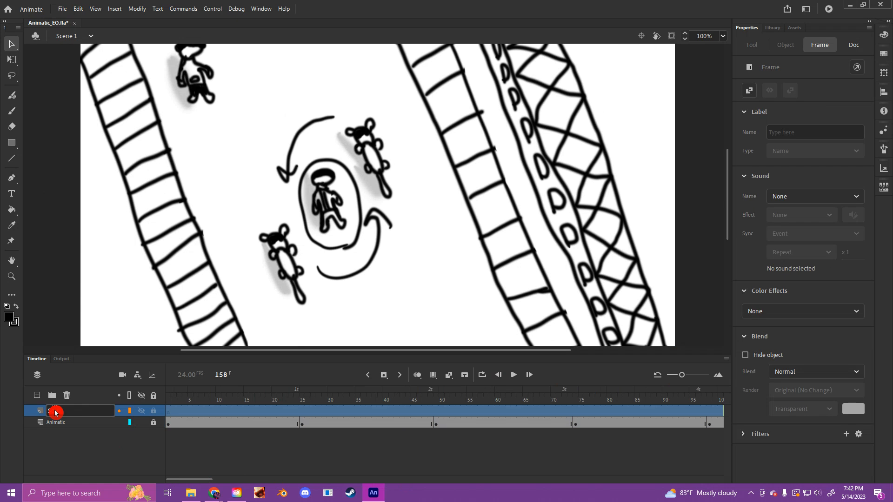
{"action": "type", "text": "ounds"}
{"action": "key", "text": "BackSpace"}
{"action": "left_click", "coordinate": [70, 457]}
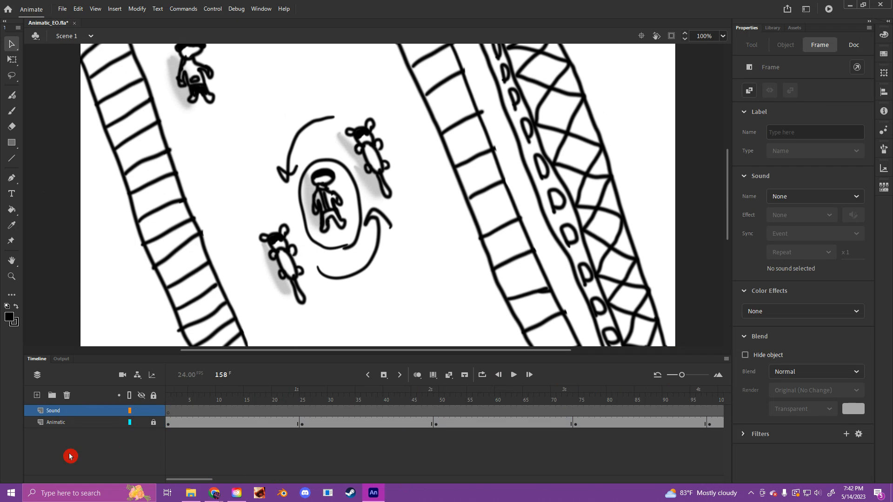
{"action": "left_click", "coordinate": [111, 473]}
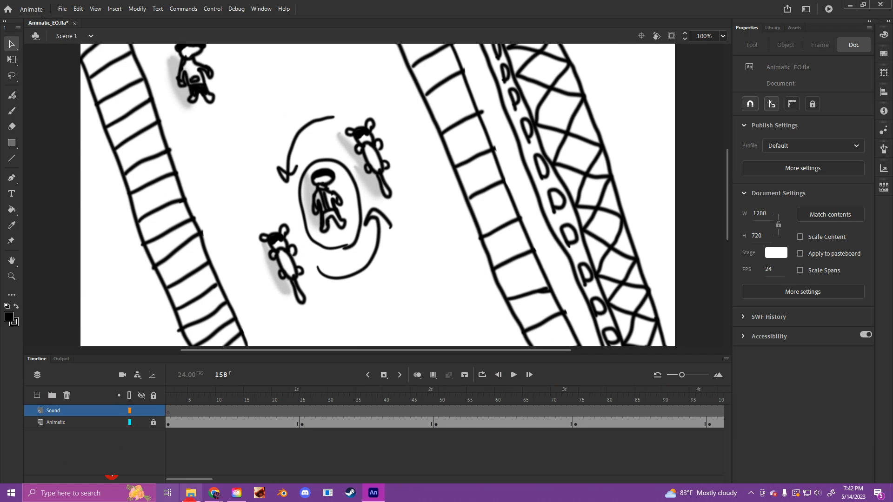
Step: Switch to Chrome and open the Licence Free Music/Sound Effects folder in the Student Resources of Animation I: Section 2-01
{"action": "left_click", "coordinate": [203, 492]}
{"action": "left_click", "coordinate": [202, 467]}
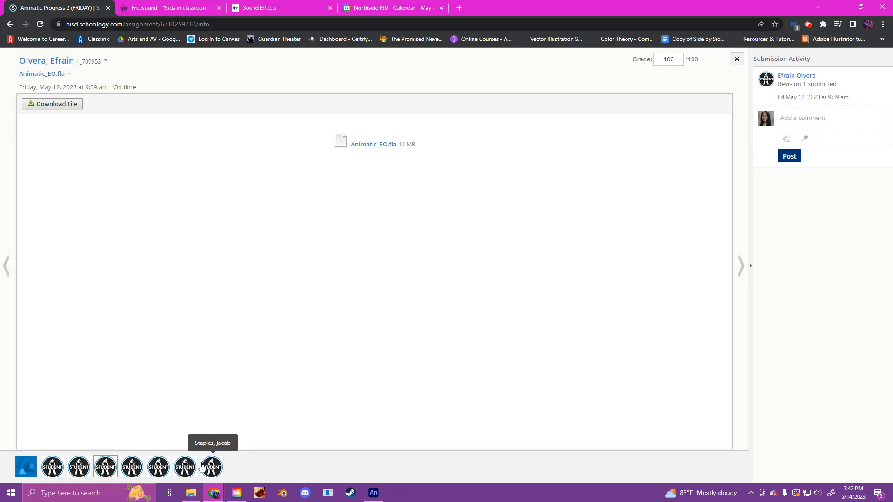
{"action": "left_click", "coordinate": [737, 58]}
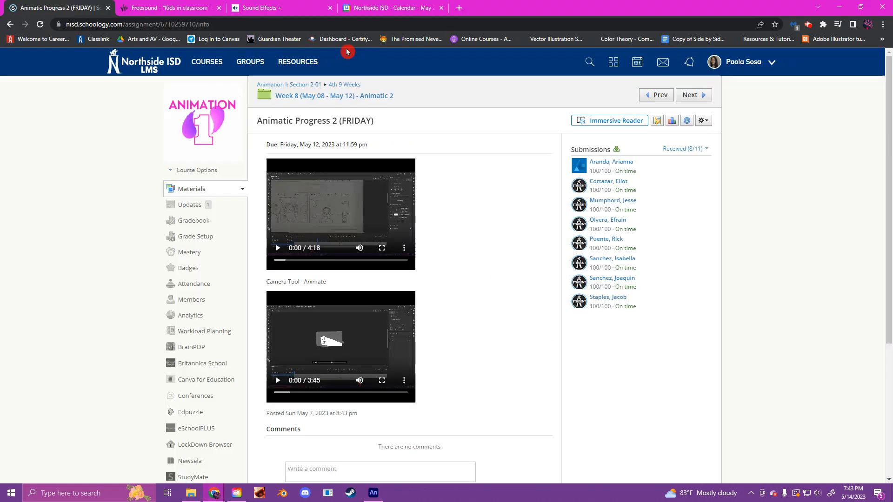
{"action": "left_click", "coordinate": [291, 93]}
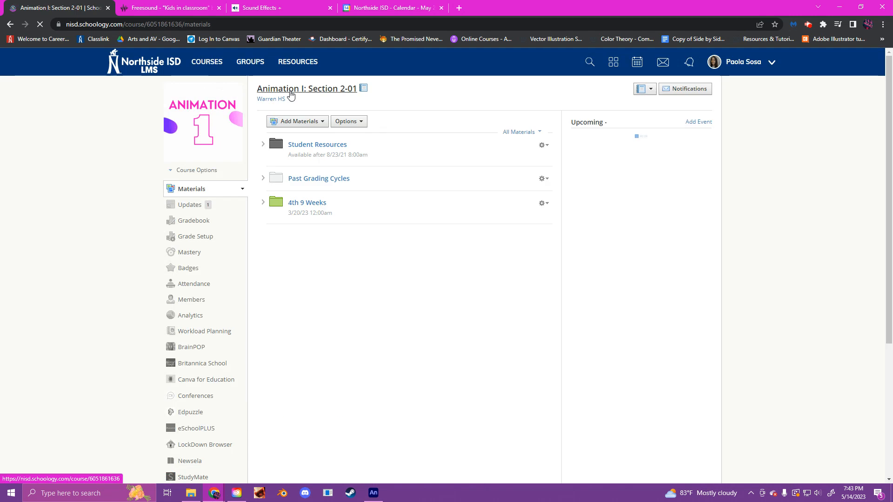
{"action": "left_click", "coordinate": [302, 147]}
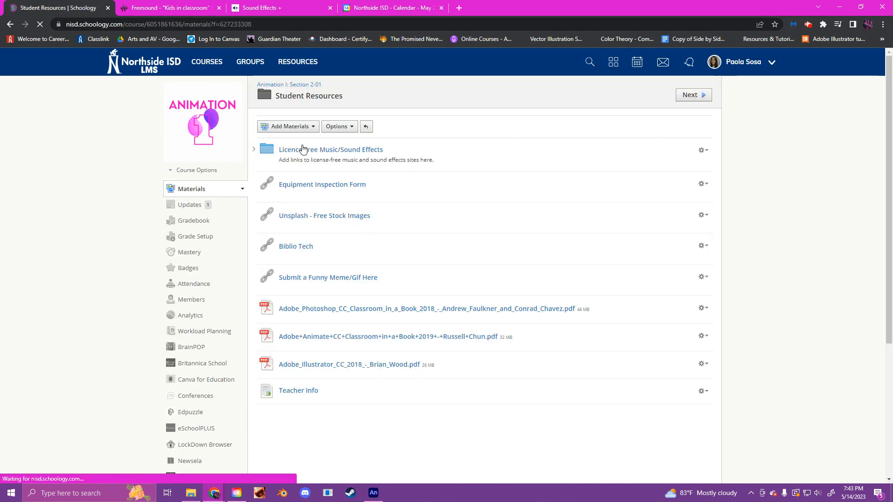
{"action": "left_click", "coordinate": [314, 150]}
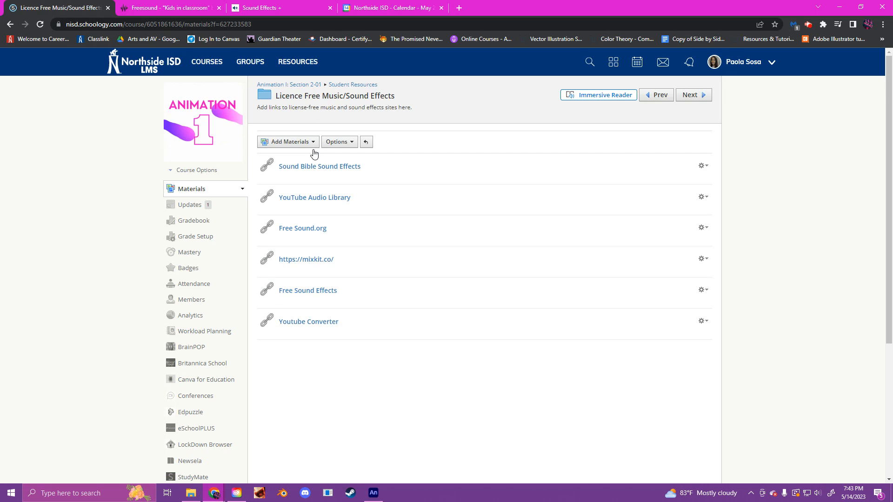
{"action": "left_click", "coordinate": [345, 320]}
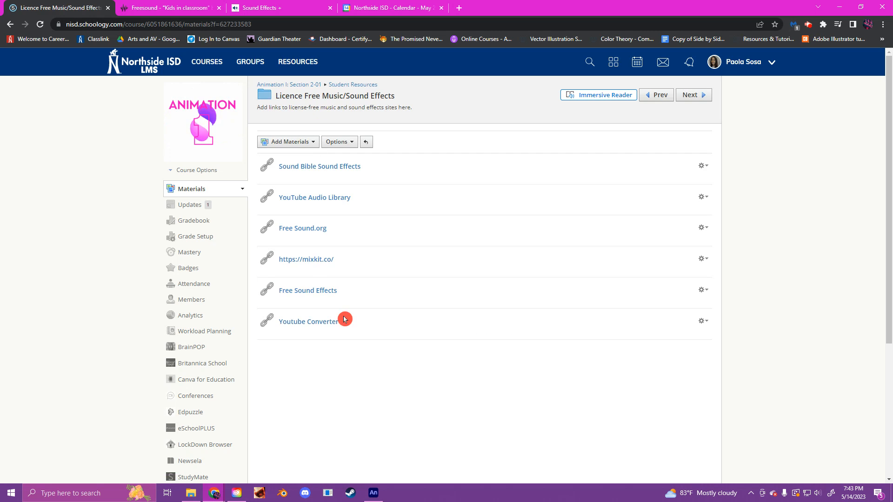
Step: Search Freesound for "celebrating" and look through the resulting sounds around Yoohoo!.wav
{"action": "left_click", "coordinate": [169, 5]}
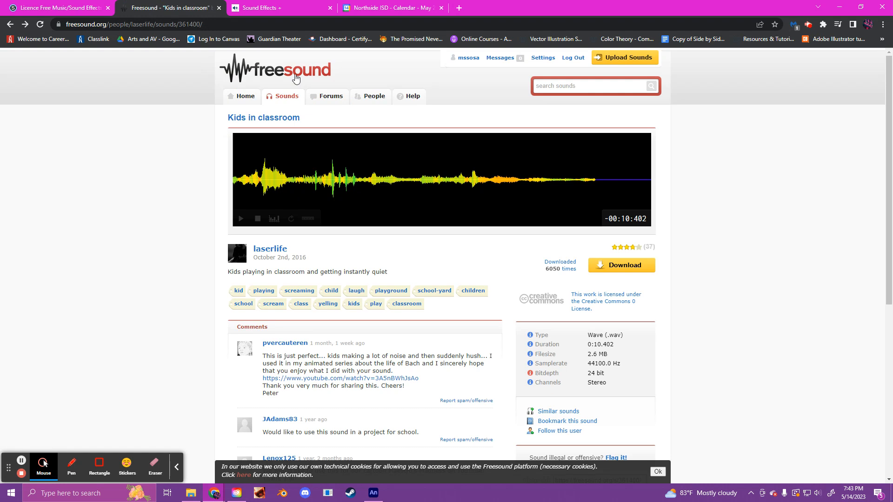
{"action": "left_click", "coordinate": [398, 239]}
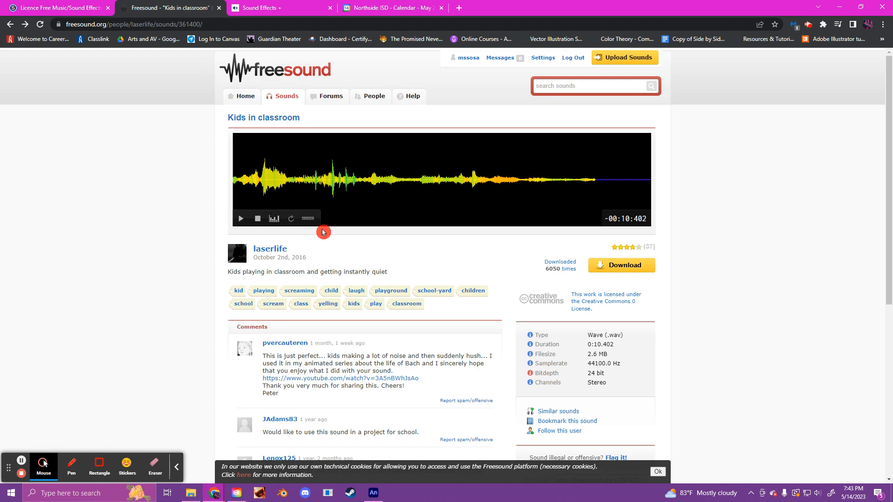
{"action": "left_click", "coordinate": [543, 88]}
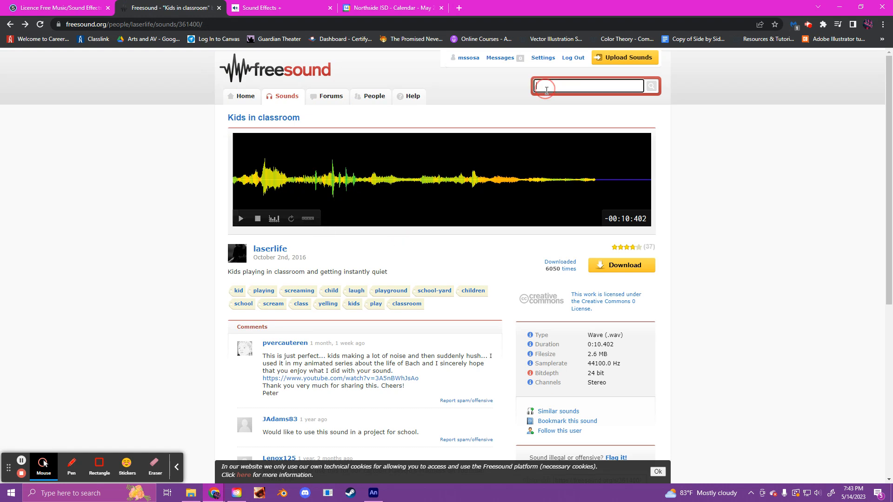
{"action": "type", "text": "celebrati"}
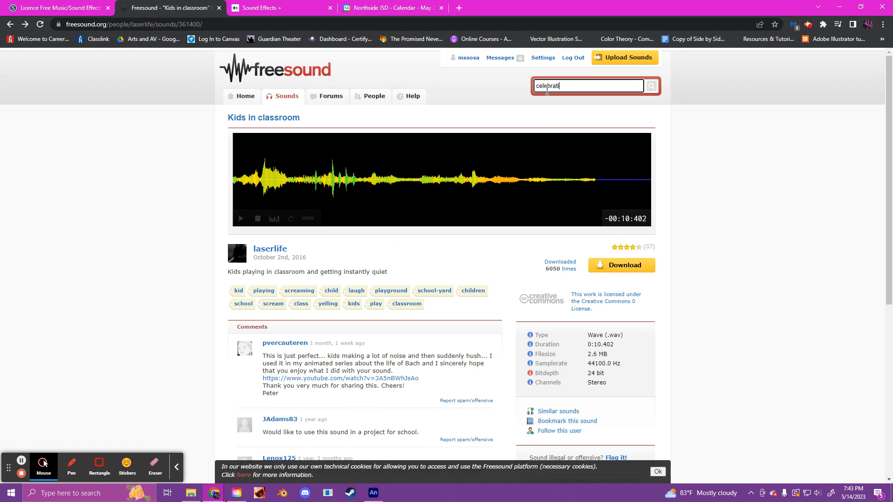
{"action": "type", "text": "ng"}
{"action": "key", "text": "Return"}
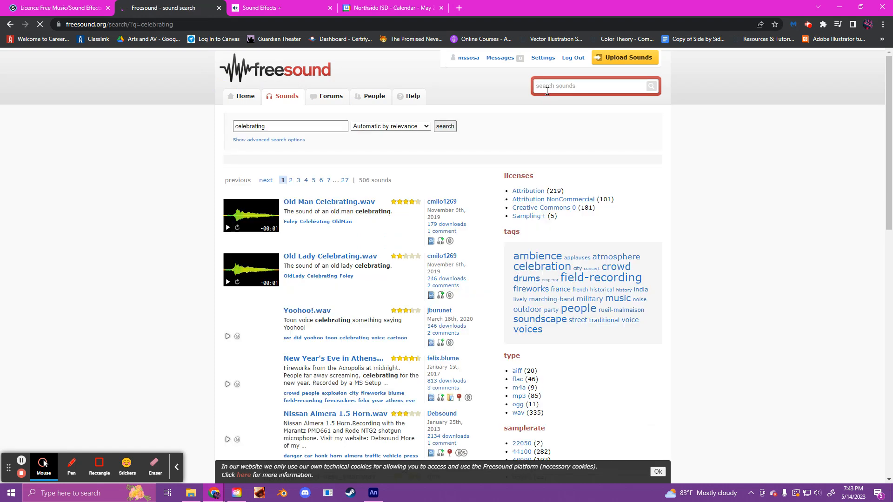
{"action": "scroll", "coordinate": [437, 247], "scroll_direction": "down", "scroll_amount": 1}
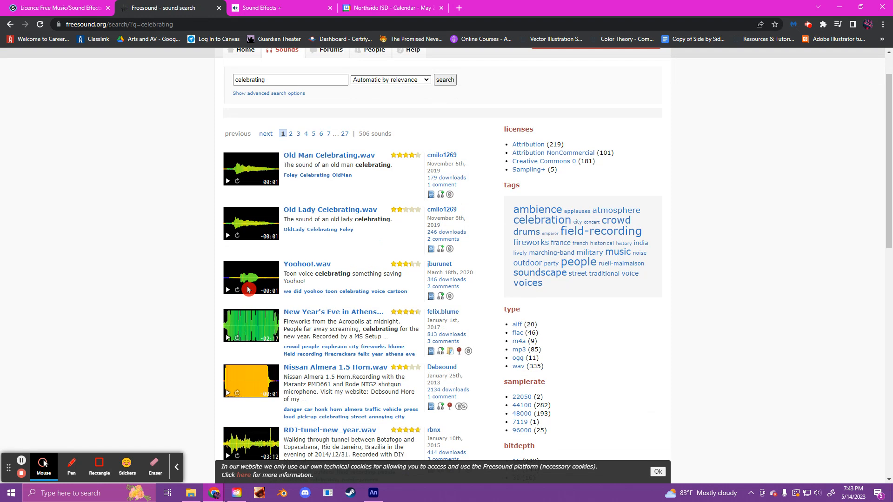
{"action": "left_click", "coordinate": [231, 307]}
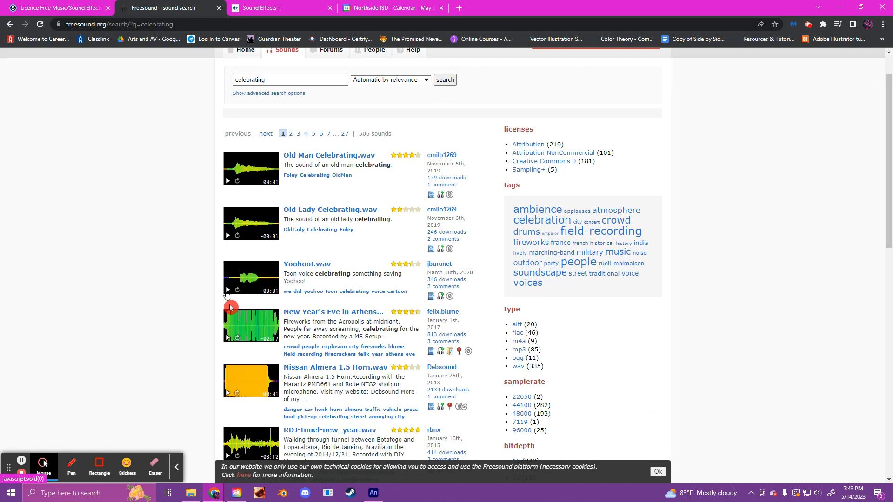
{"action": "left_click", "coordinate": [233, 263]}
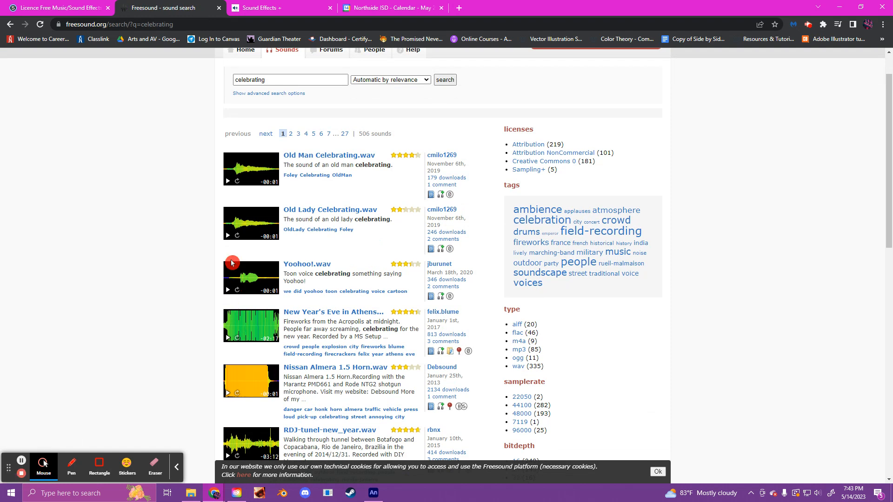
Step: Listen to the preview of the Yoohoo!.wav sound
{"action": "left_click", "coordinate": [225, 298]}
{"action": "left_click", "coordinate": [227, 291]}
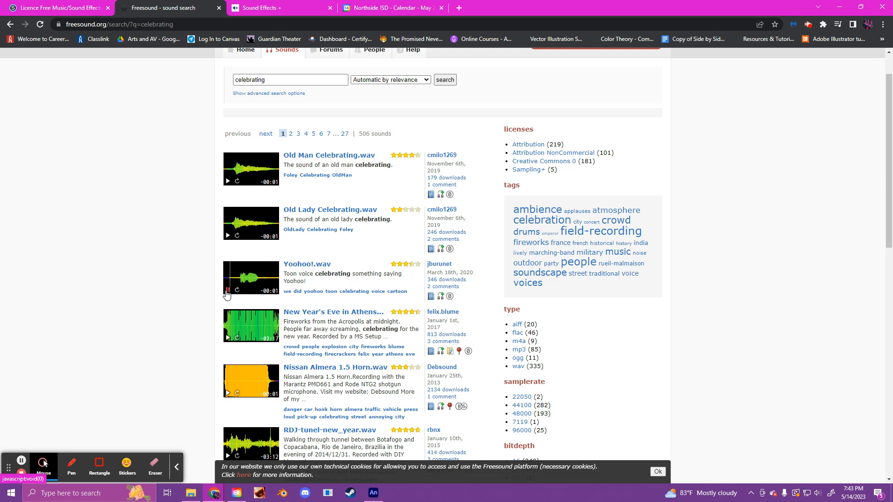
{"action": "left_click", "coordinate": [259, 284]}
Step: Search Freesound for "graduation"
{"action": "left_click_drag", "start_coordinate": [266, 80], "coordinate": [207, 93]}
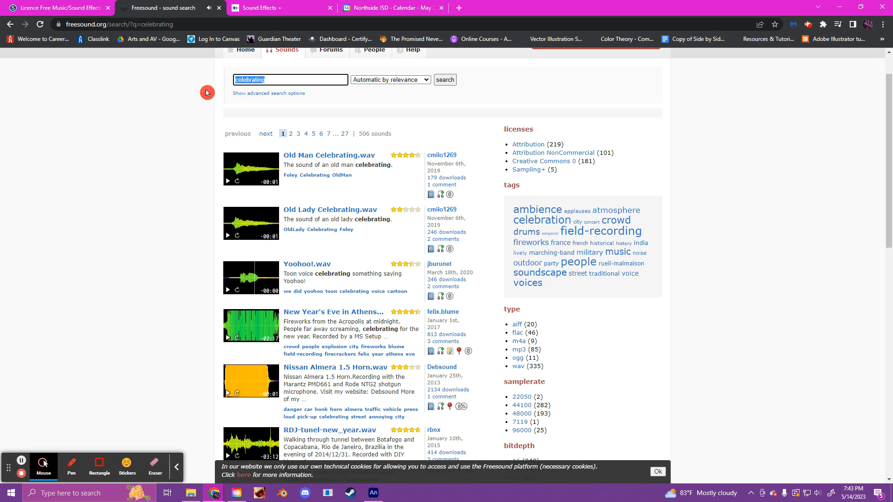
{"action": "type", "text": "graduation"}
{"action": "key", "text": "Return"}
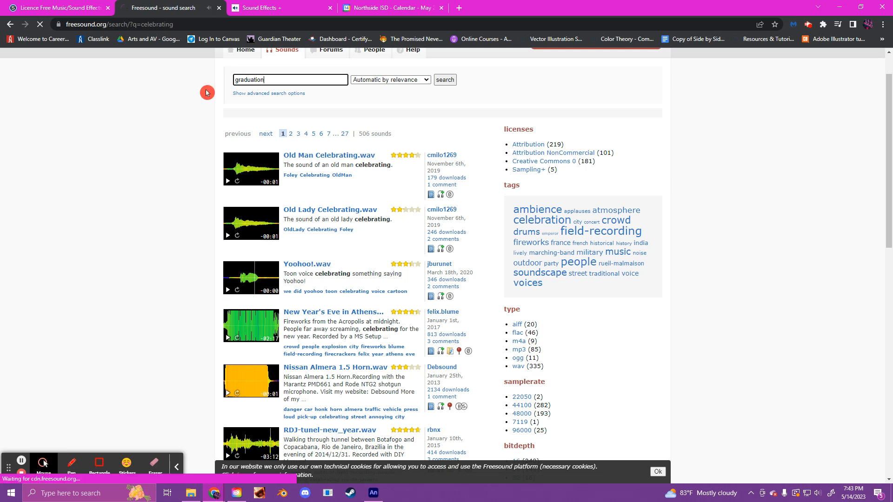
Step: Preview the first two graduation crowd sounds and download GraduationCrowdFull.mp3
{"action": "left_click", "coordinate": [228, 228]}
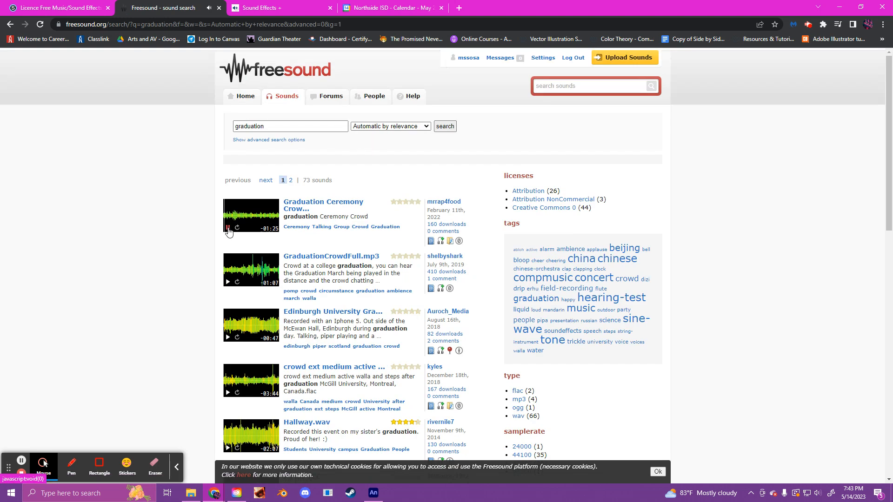
{"action": "left_click", "coordinate": [228, 228]}
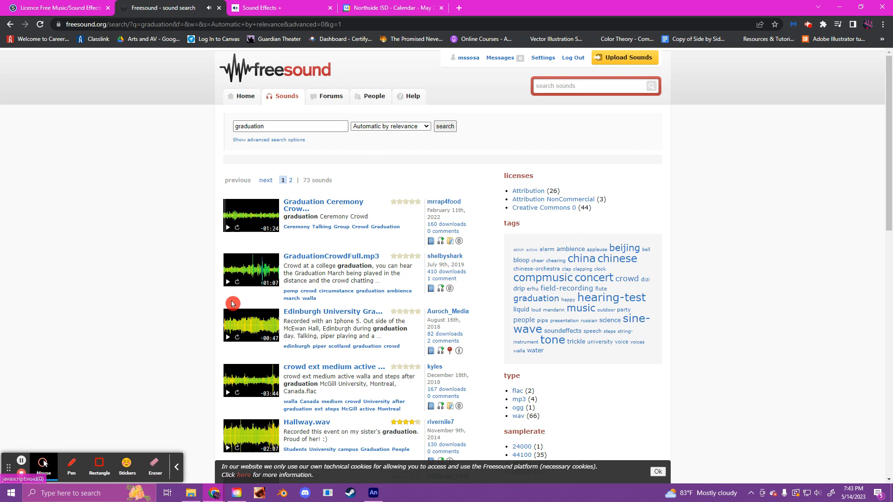
{"action": "left_click", "coordinate": [228, 282]}
{"action": "left_click", "coordinate": [228, 284]}
{"action": "left_click", "coordinate": [354, 256]}
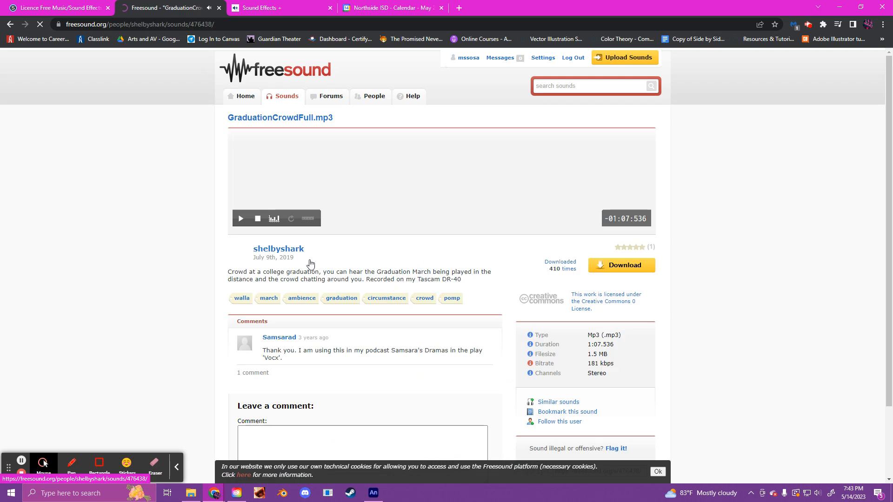
{"action": "left_click", "coordinate": [617, 266]}
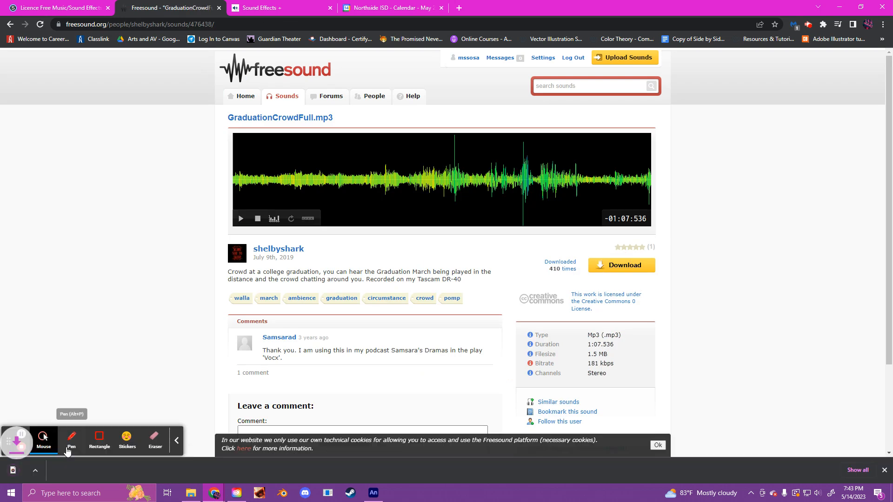
Step: Switch to File Explorer and open USB Drive (F:)
{"action": "left_click", "coordinate": [370, 495]}
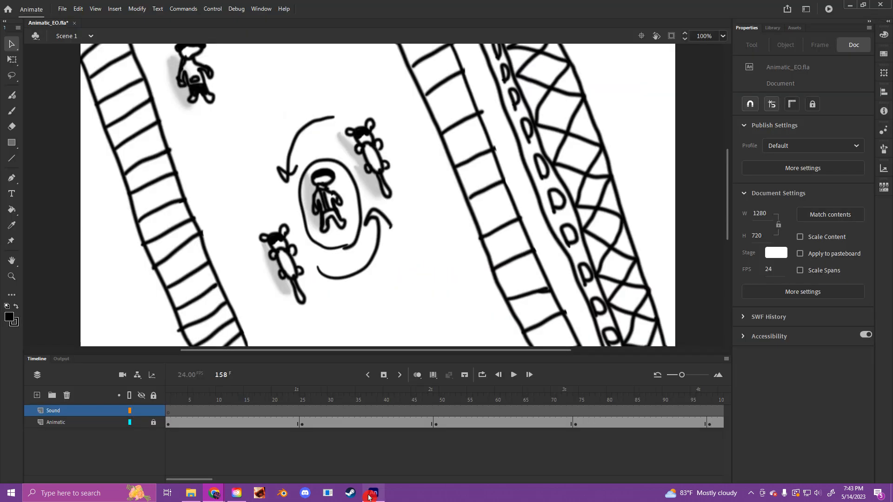
{"action": "left_click", "coordinate": [182, 495]}
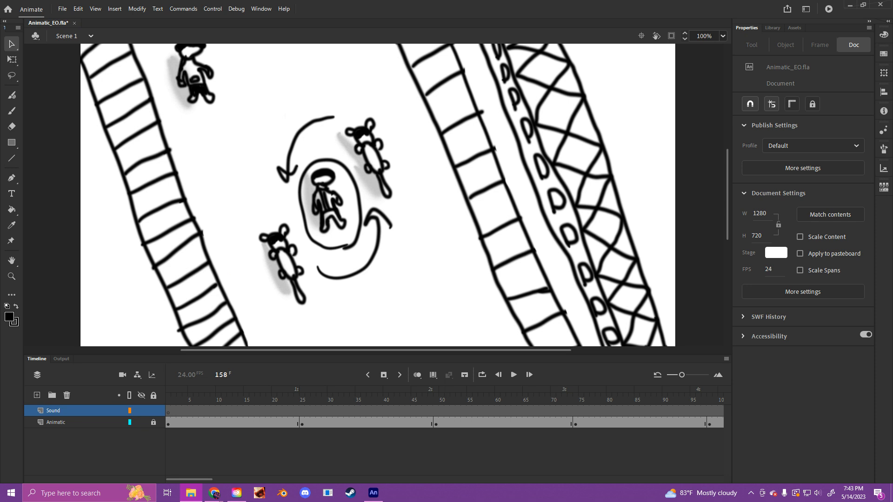
{"action": "left_click_drag", "start_coordinate": [188, 501], "coordinate": [349, 97]}
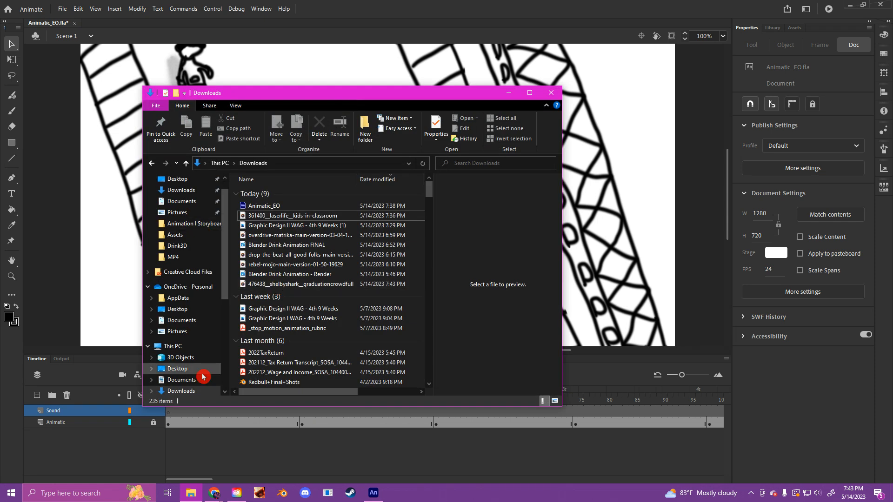
{"action": "scroll", "coordinate": [203, 377], "scroll_direction": "down", "scroll_amount": 3}
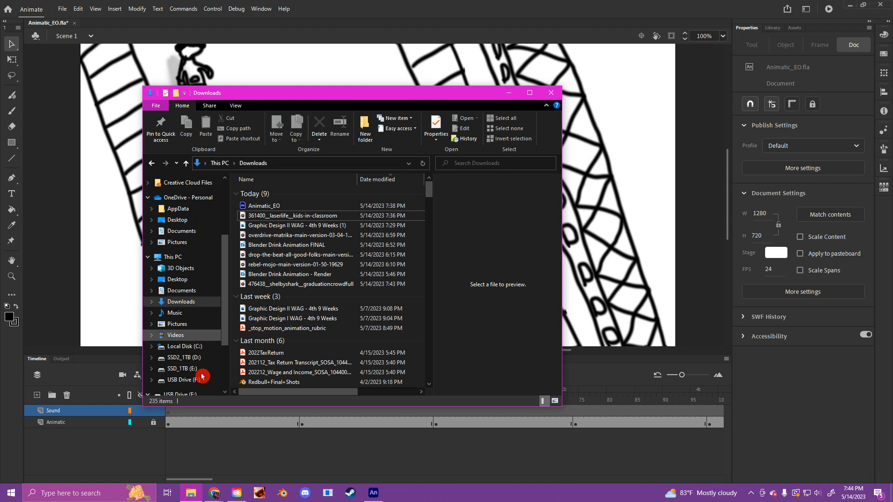
{"action": "scroll", "coordinate": [200, 282], "scroll_direction": "down", "scroll_amount": 1}
{"action": "scroll", "coordinate": [199, 282], "scroll_direction": "down", "scroll_amount": 1}
{"action": "left_click", "coordinate": [217, 336]}
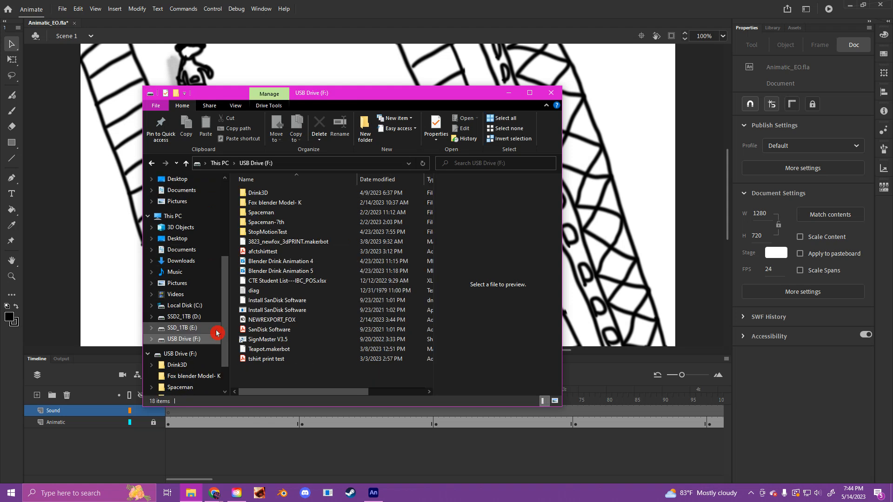
Step: Open the Downloads folder in a second File Explorer window and place it side by side with the USB Drive (F:) window
{"action": "right_click", "coordinate": [190, 496]}
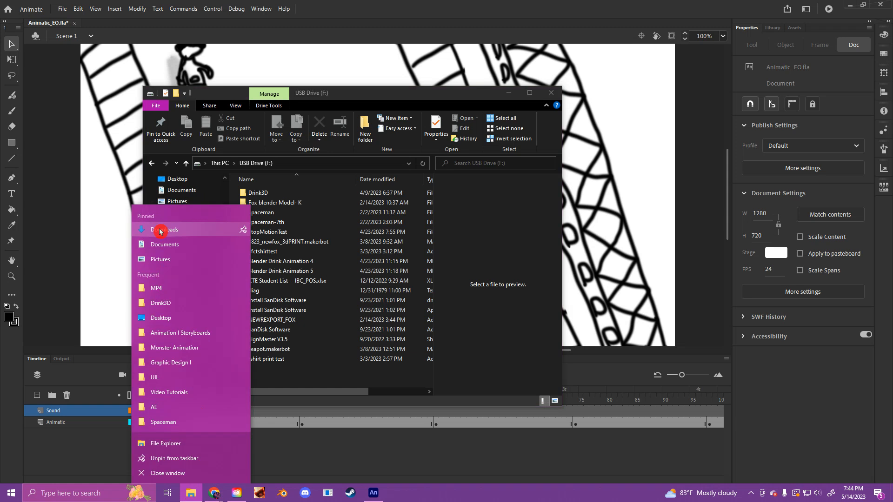
{"action": "left_click", "coordinate": [229, 235]}
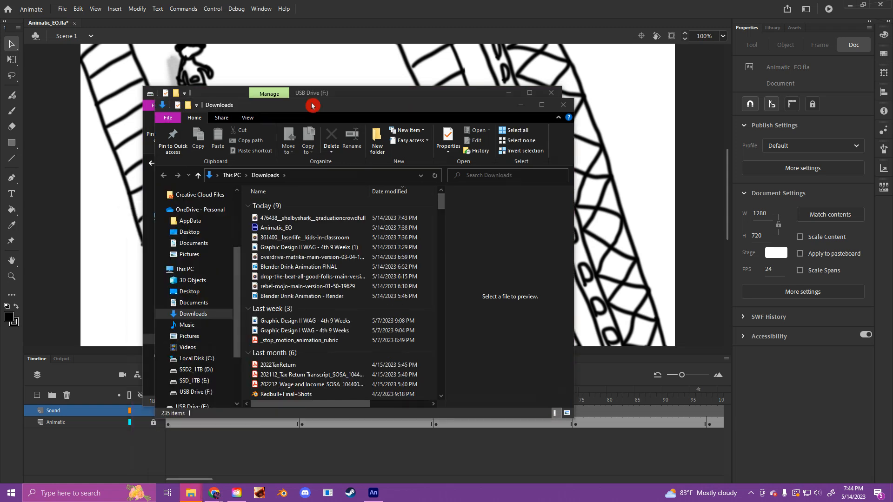
{"action": "left_click_drag", "start_coordinate": [312, 105], "coordinate": [546, 88]}
{"action": "left_click_drag", "start_coordinate": [376, 95], "coordinate": [282, 89]}
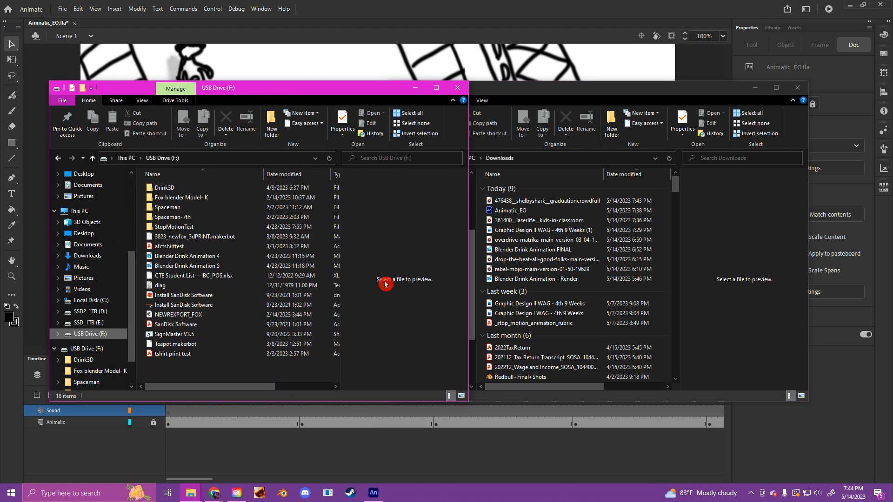
Step: Create a folder named Animatic on USB Drive (F:) and open it
{"action": "right_click", "coordinate": [206, 368]}
{"action": "mouse_move", "coordinate": [274, 456]}
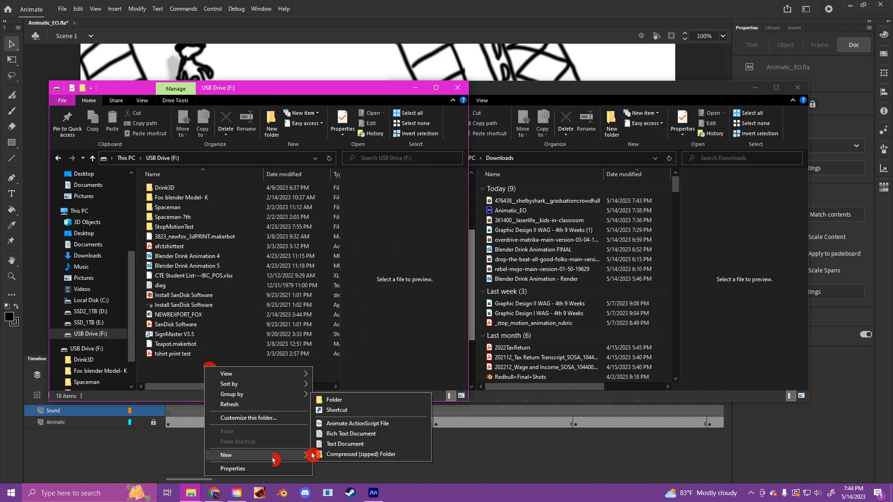
{"action": "left_click", "coordinate": [334, 400]}
{"action": "type", "text": "Animat"}
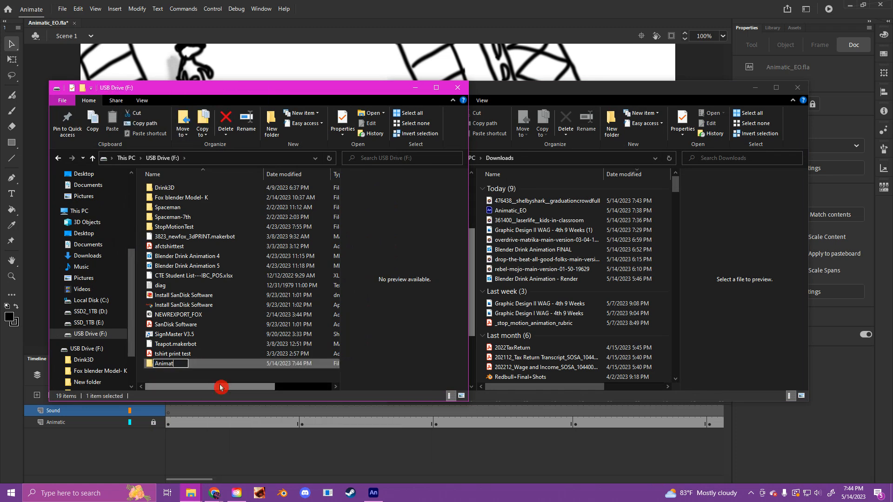
{"action": "type", "text": "ic"}
{"action": "key", "text": "Return"}
{"action": "key", "text": "Return"}
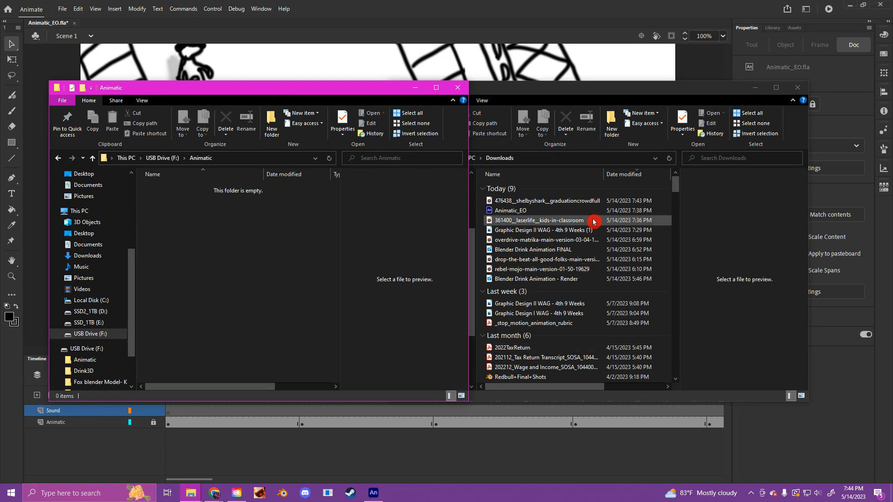
Step: Copy the graduationcrowdfull sound file from Downloads into the Animatic folder and close the Downloads window
{"action": "left_click_drag", "start_coordinate": [594, 222], "coordinate": [247, 252]}
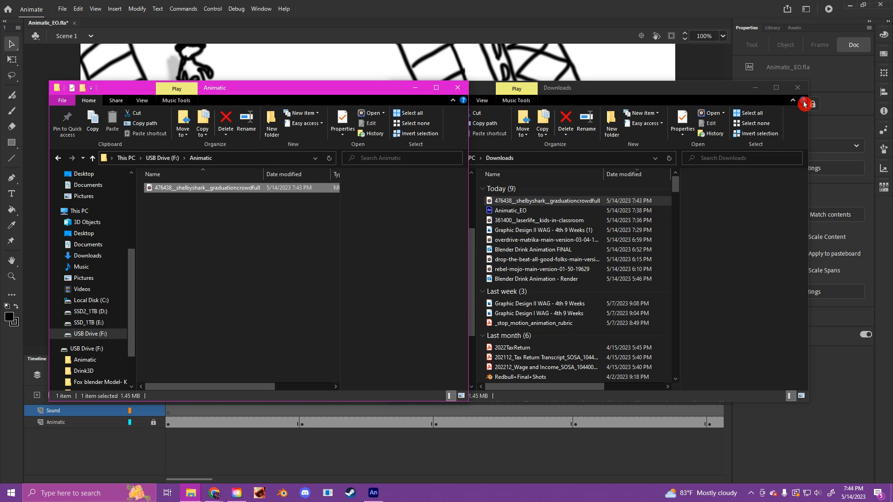
{"action": "left_click", "coordinate": [798, 88]}
{"action": "left_click_drag", "start_coordinate": [315, 89], "coordinate": [311, 165]}
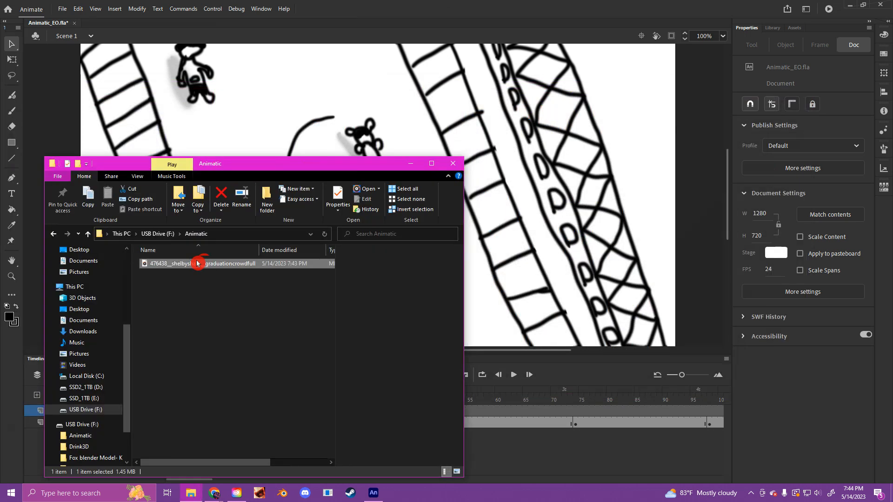
Step: Return to Animate and insert a keyframe on the Sound layer at frame 553, where the graduation scene starts
{"action": "left_click_drag", "start_coordinate": [197, 264], "coordinate": [218, 392]}
{"action": "left_click", "coordinate": [180, 395]}
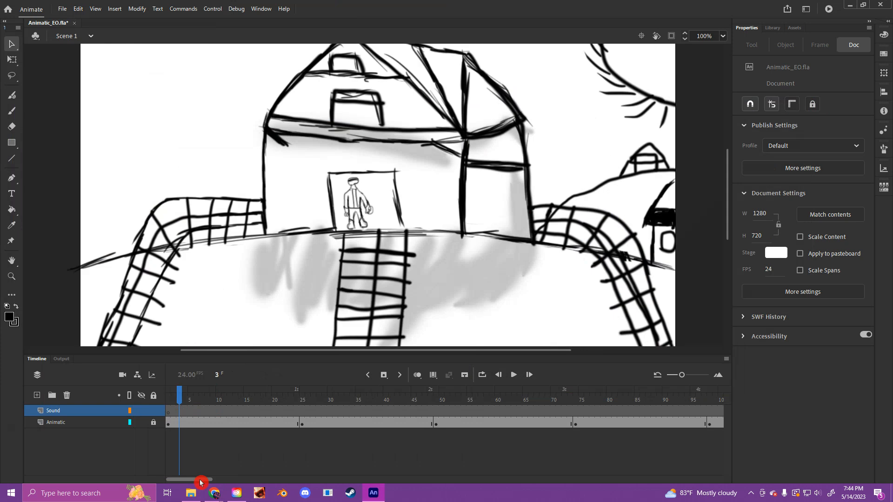
{"action": "left_click_drag", "start_coordinate": [201, 481], "coordinate": [441, 474]}
{"action": "left_click_drag", "start_coordinate": [486, 391], "coordinate": [474, 391]}
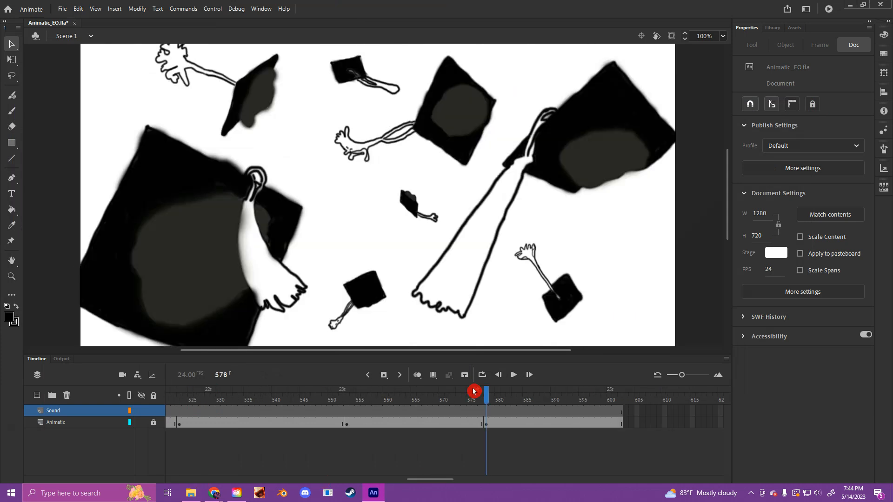
{"action": "left_click", "coordinate": [348, 403]}
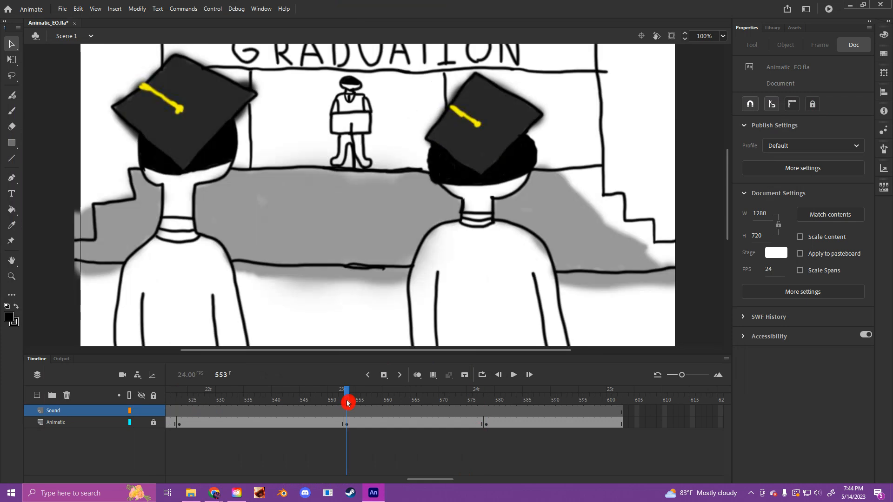
{"action": "left_click", "coordinate": [345, 412]}
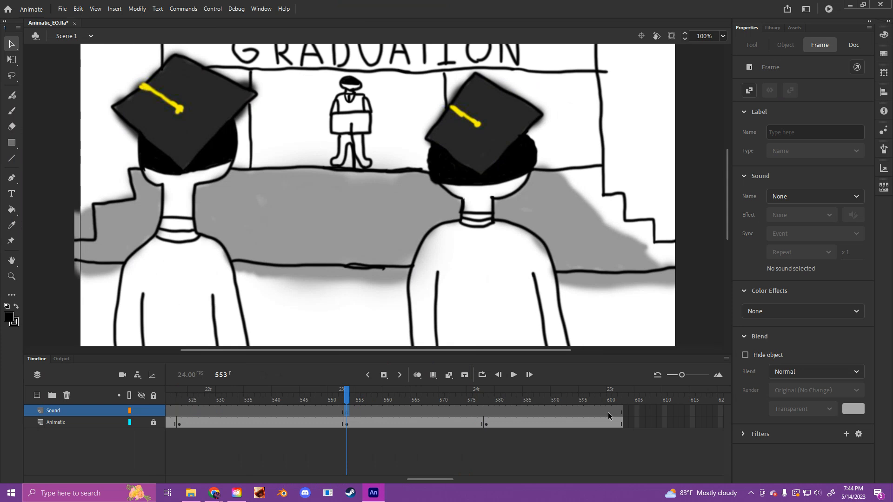
Step: Insert a second keyframe on the Sound layer at frame 577, the end of the graduation scene
{"action": "left_click", "coordinate": [621, 412]}
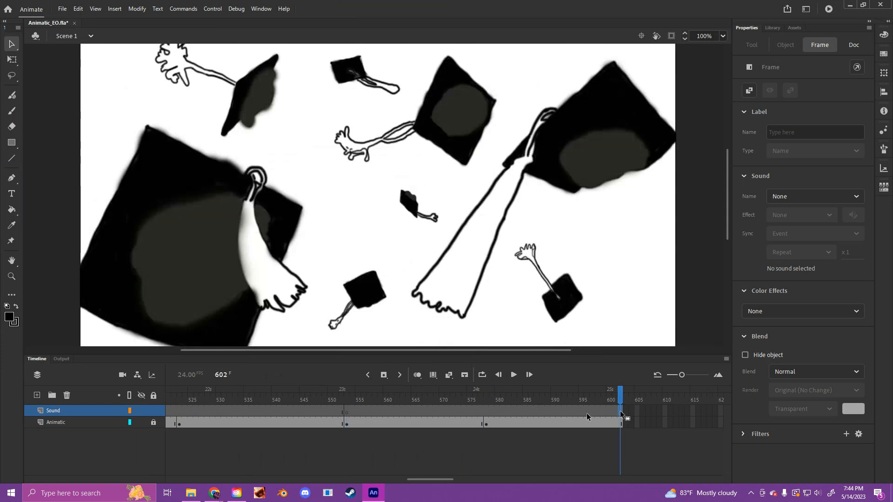
{"action": "left_click", "coordinate": [484, 412]}
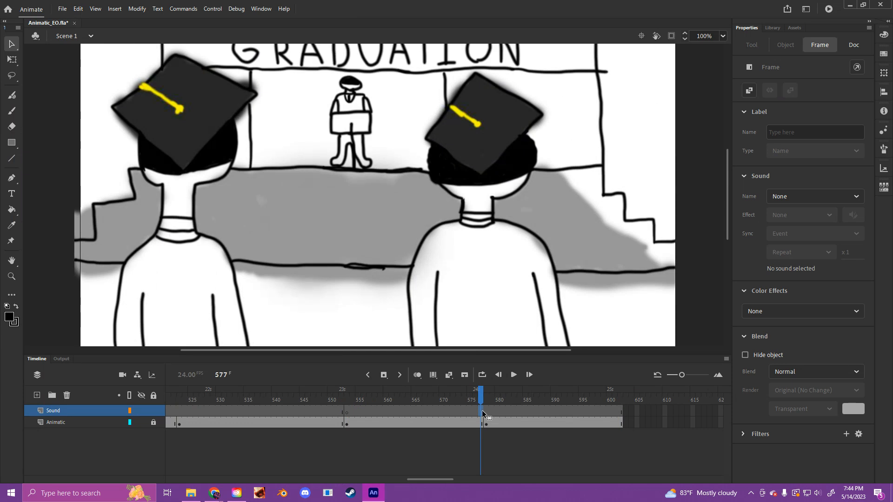
{"action": "key", "text": "F6"}
{"action": "left_click", "coordinate": [389, 412]}
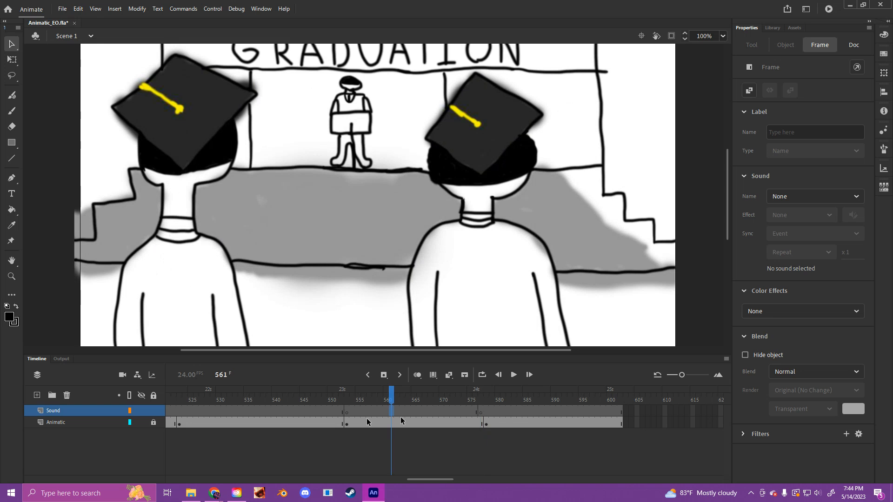
{"action": "left_click", "coordinate": [369, 411]}
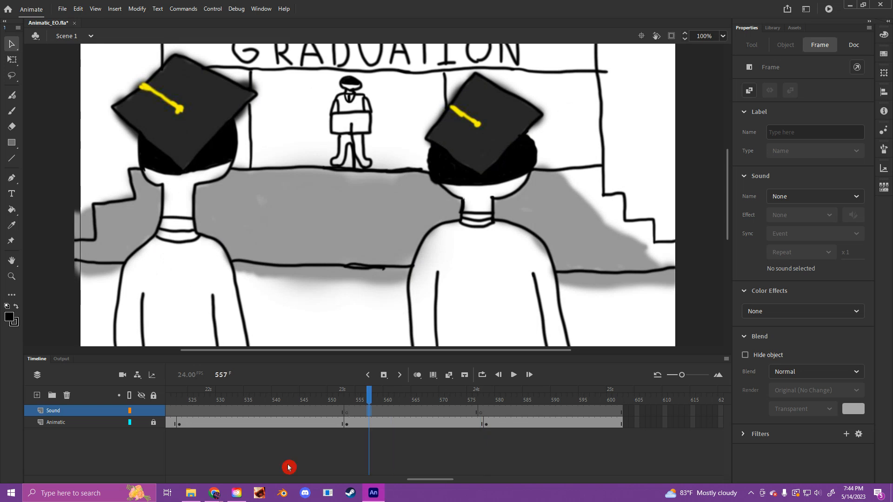
{"action": "left_click", "coordinate": [391, 412]}
Step: Add the graduationcrowdfull sound from the Animatic folder to the Sound layer's keyframe at frame 553
{"action": "left_click", "coordinate": [347, 411]}
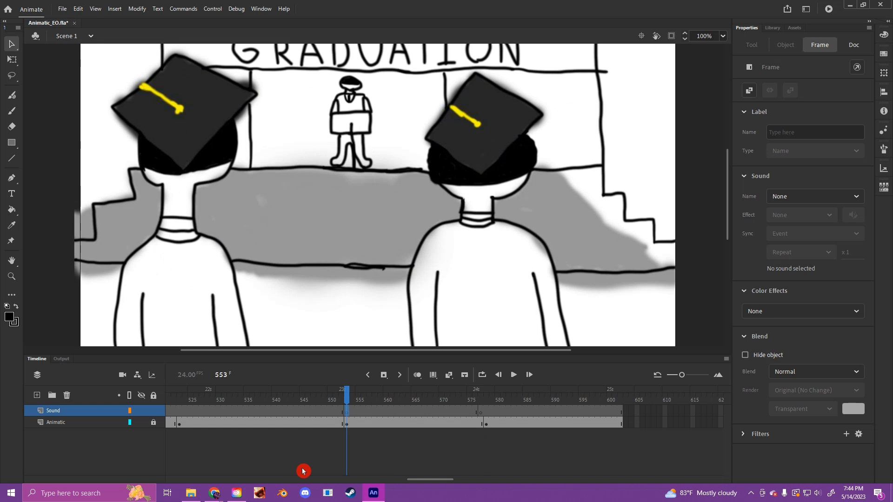
{"action": "left_click", "coordinate": [190, 493]}
{"action": "left_click", "coordinate": [166, 265]}
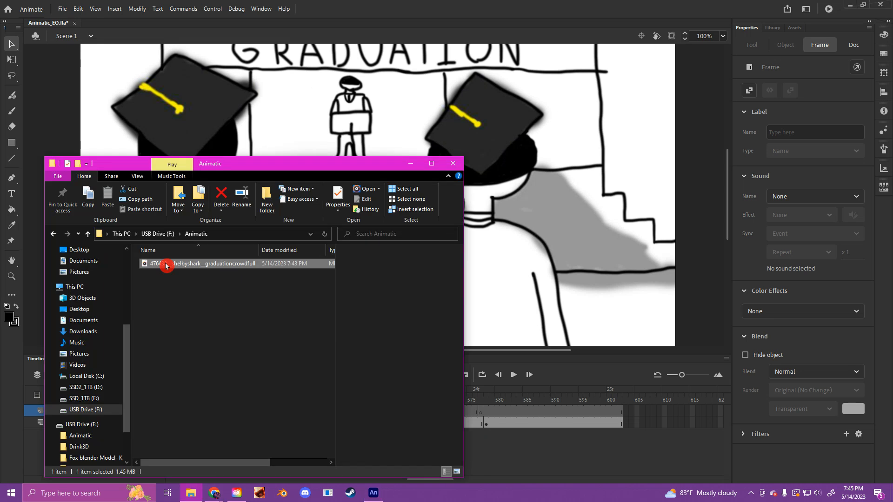
{"action": "left_click_drag", "start_coordinate": [166, 266], "coordinate": [526, 154]}
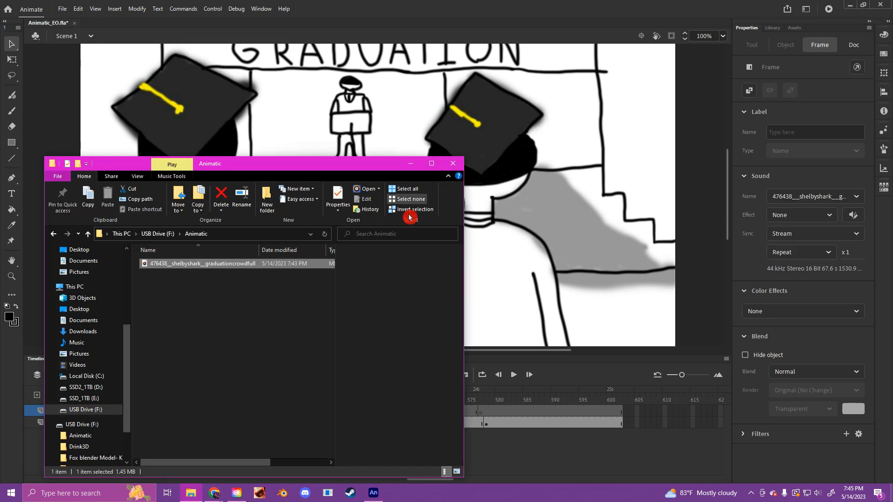
{"action": "left_click", "coordinate": [410, 164]}
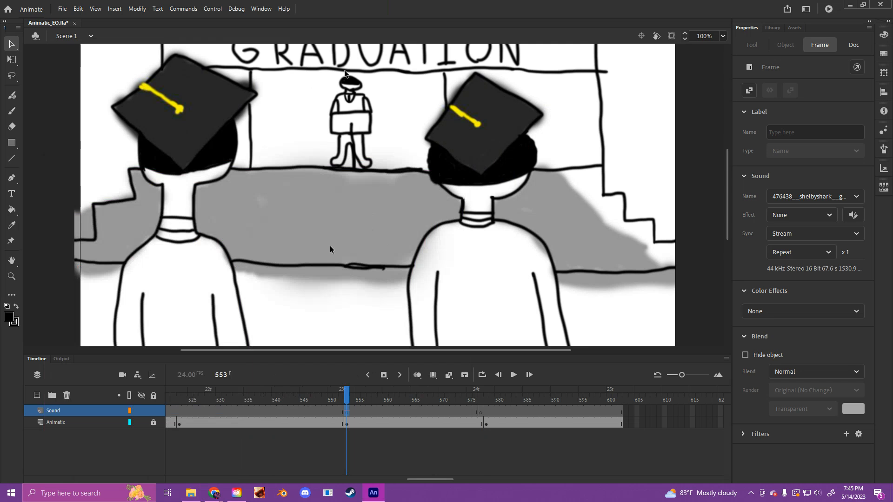
Step: Undo the sound placement and the Sound layer's keyframe at frame 577, ending with frame 553 selected
{"action": "left_click", "coordinate": [347, 413]}
{"action": "key", "text": "ctrl+z"}
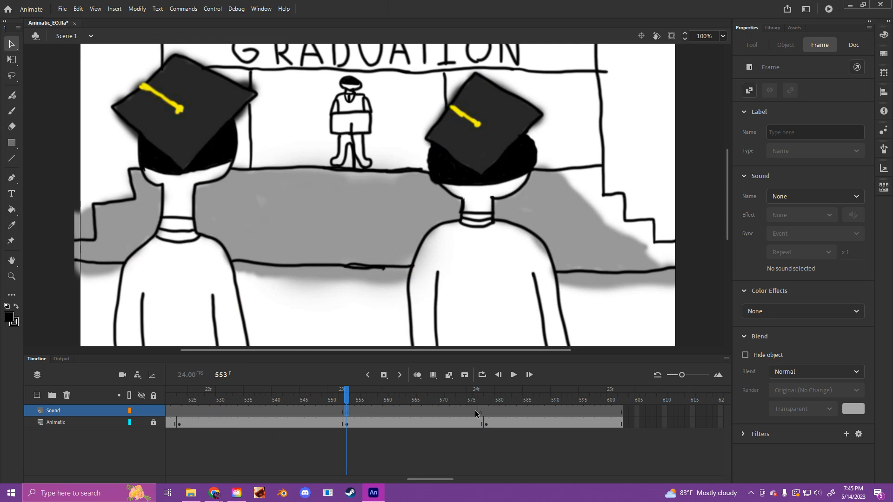
{"action": "key", "text": "Return"}
{"action": "left_click", "coordinate": [500, 422]}
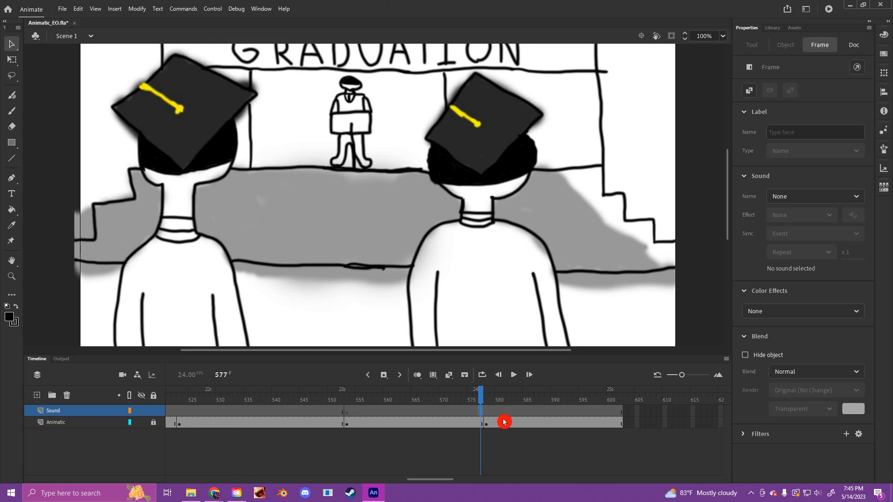
{"action": "key", "text": "Return"}
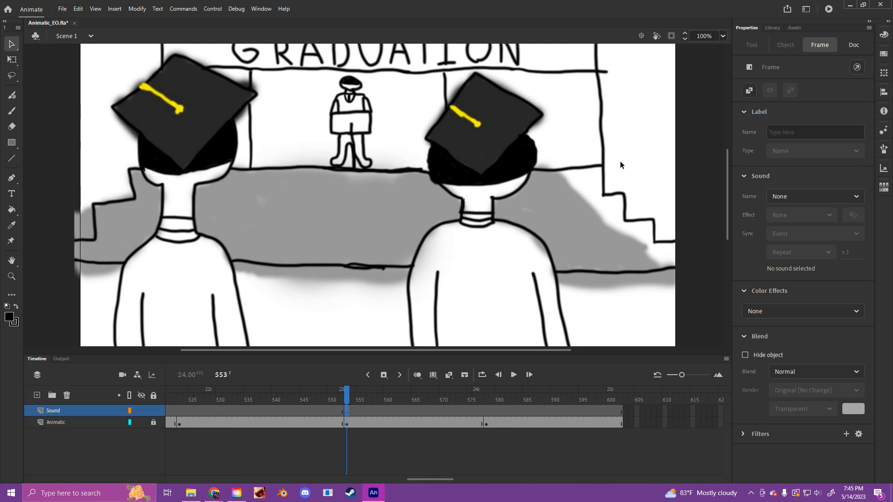
Step: Add the graduationcrowdfull sound from the USB drive's Animatic folder to the Sound layer's keyframe at frame 553
{"action": "left_click", "coordinate": [773, 28]}
{"action": "scroll", "coordinate": [820, 217], "scroll_direction": "down", "scroll_amount": 3}
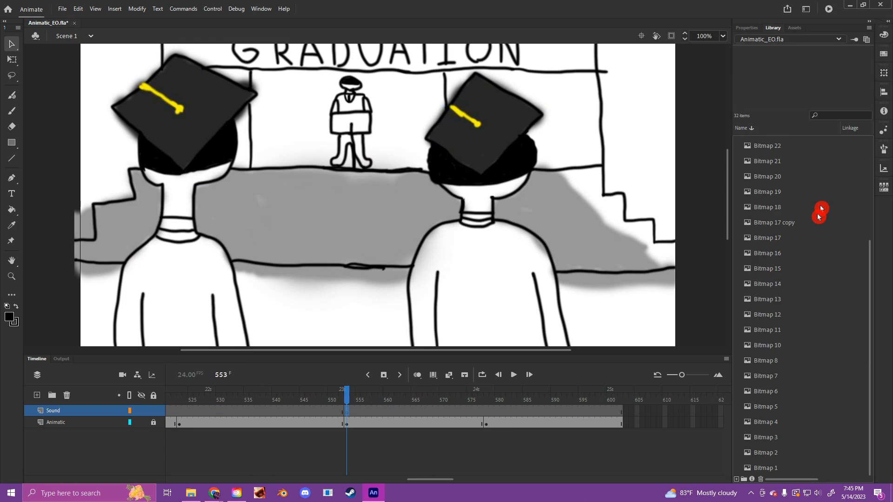
{"action": "scroll", "coordinate": [819, 218], "scroll_direction": "up", "scroll_amount": 3}
{"action": "scroll", "coordinate": [818, 220], "scroll_direction": "down", "scroll_amount": 3}
{"action": "left_click", "coordinate": [191, 493]}
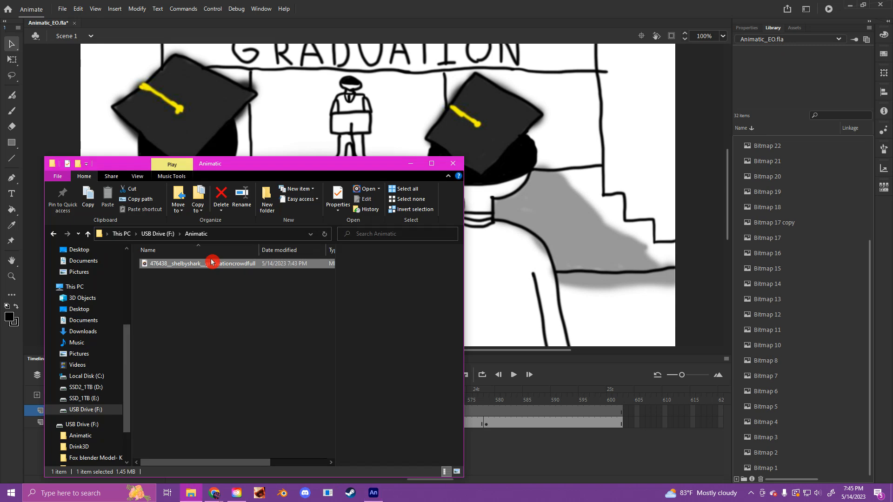
{"action": "left_click_drag", "start_coordinate": [212, 263], "coordinate": [531, 173]}
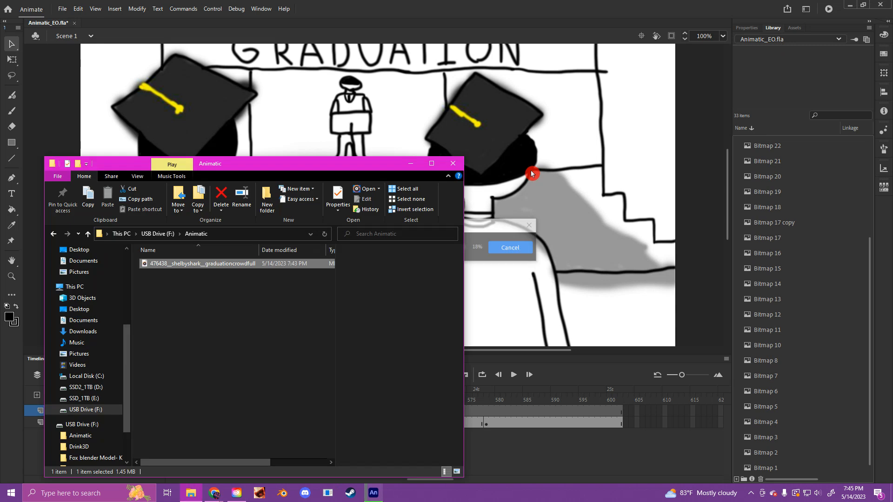
{"action": "left_click", "coordinate": [487, 137]}
Step: Play the animatic from frame 546, just before the graduation scene, to check the crowd sound's timing
{"action": "left_click", "coordinate": [370, 398]}
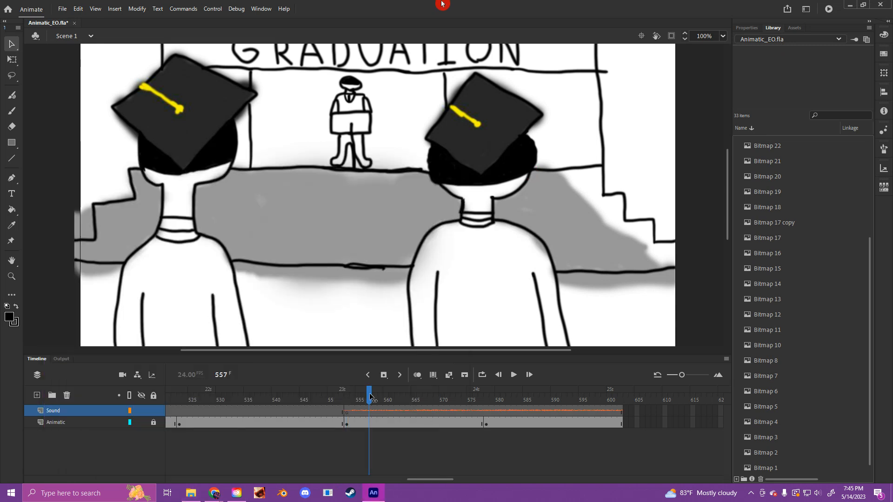
{"action": "left_click_drag", "start_coordinate": [371, 398], "coordinate": [347, 401]}
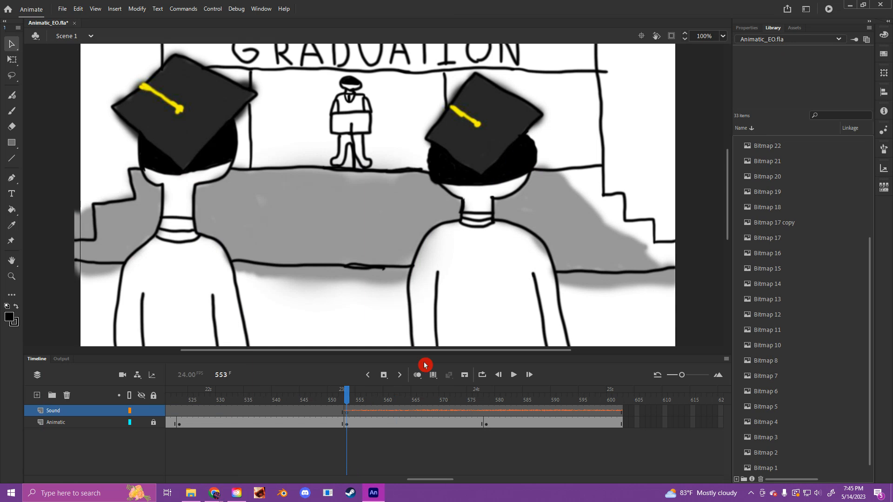
{"action": "left_click", "coordinate": [502, 379]}
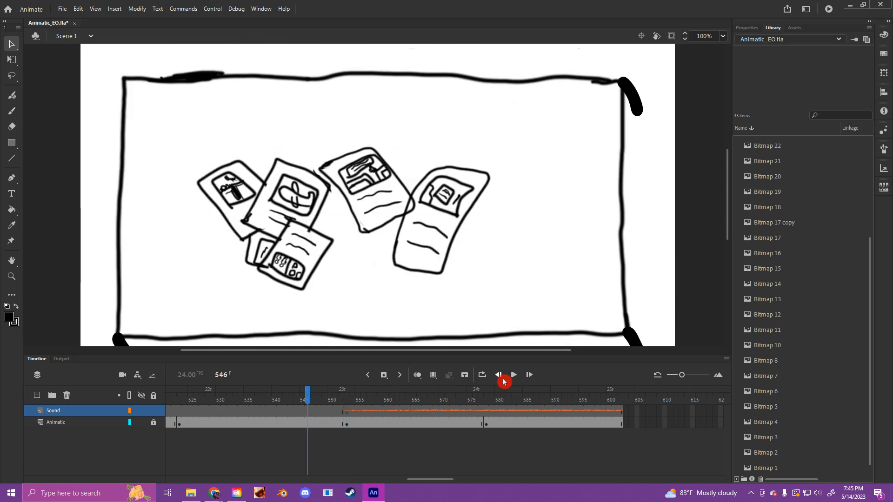
{"action": "left_click", "coordinate": [514, 376]}
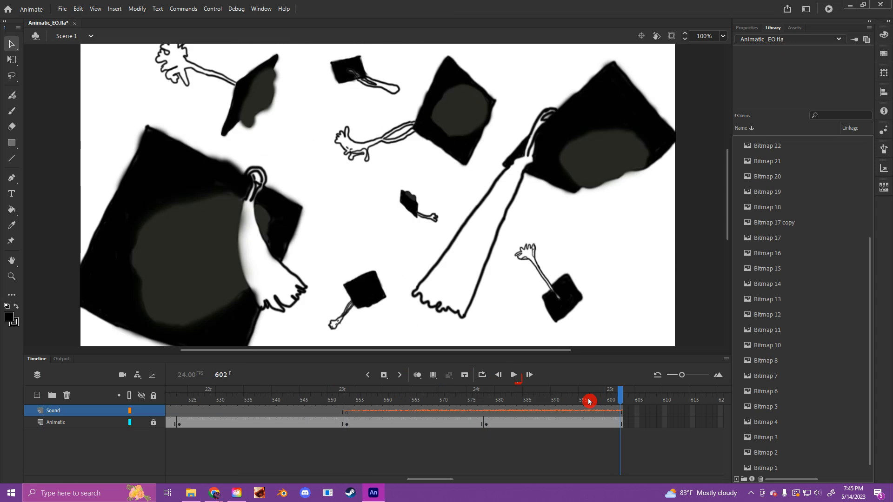
{"action": "left_click", "coordinate": [463, 423]}
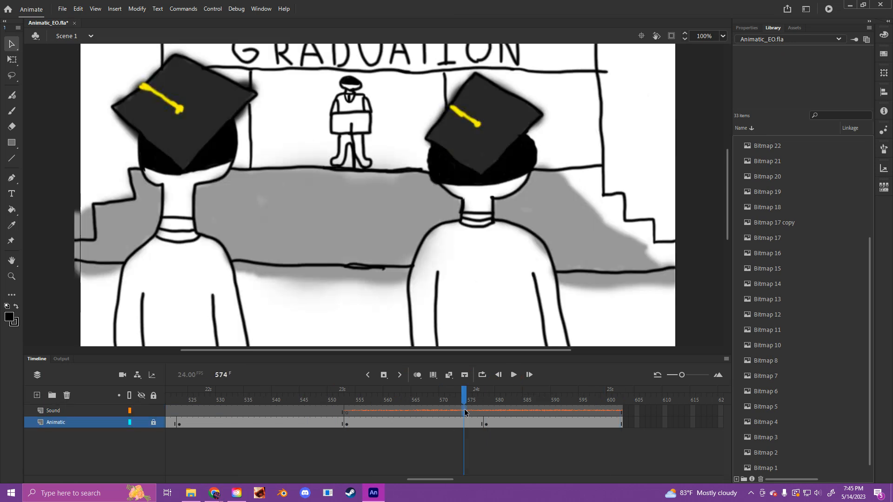
Step: Scrub through the early scene with the two boys and the dogs, from frame 99 to frame 123
{"action": "left_click", "coordinate": [441, 481]}
{"action": "left_click_drag", "start_coordinate": [441, 481], "coordinate": [575, 408]}
{"action": "left_click", "coordinate": [171, 399]}
{"action": "left_click_drag", "start_coordinate": [192, 479], "coordinate": [223, 480]}
{"action": "left_click", "coordinate": [349, 400]}
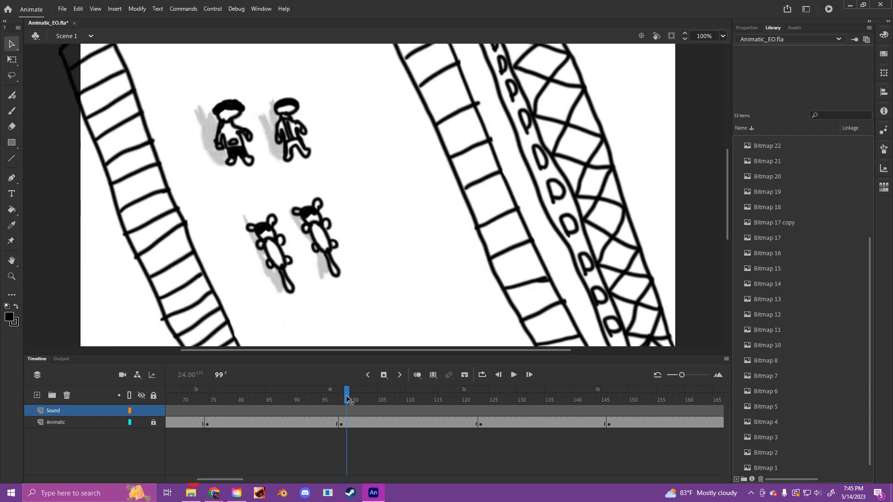
{"action": "left_click_drag", "start_coordinate": [348, 399], "coordinate": [483, 409]}
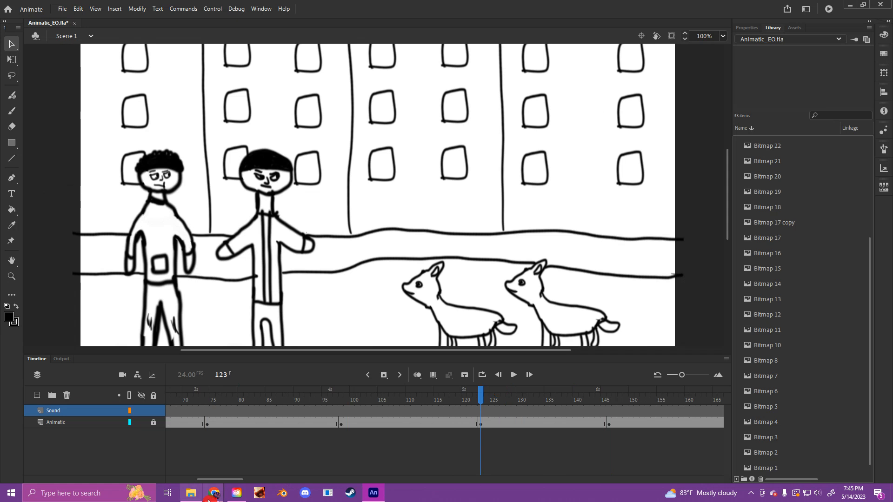
Step: Switch to the Freesound page in Chrome and search for "dogs"
{"action": "mouse_move", "coordinate": [214, 484]}
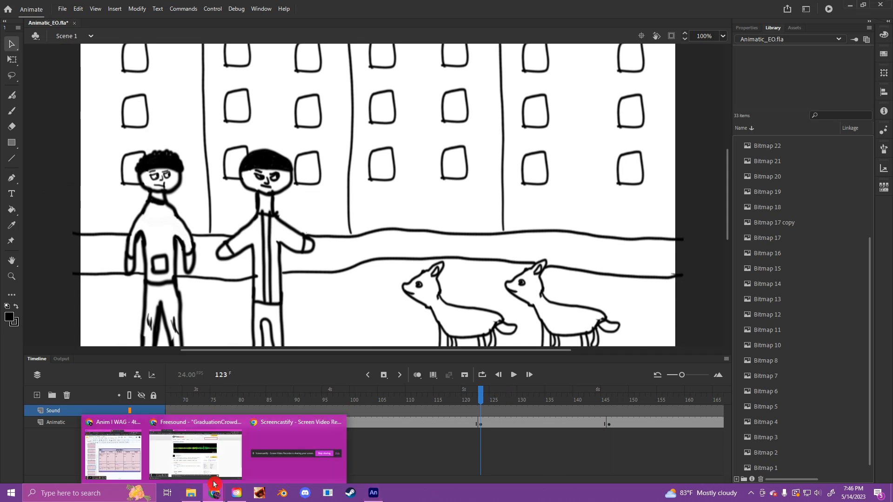
{"action": "left_click", "coordinate": [205, 456]}
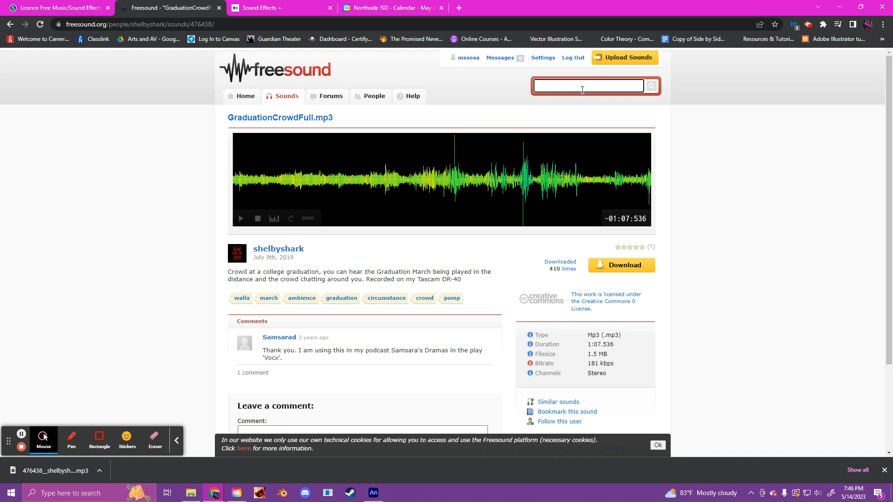
{"action": "left_click", "coordinate": [582, 90]}
{"action": "type", "text": "dogs"}
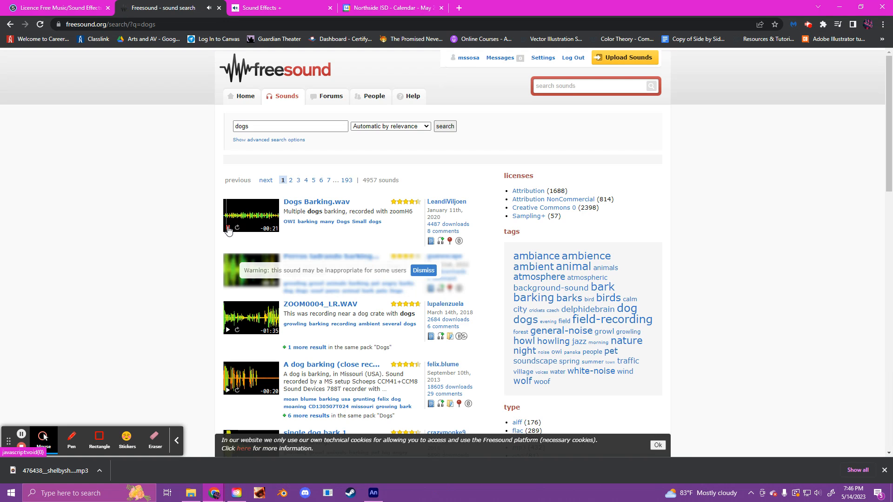
Step: Preview the dog sounds in the results and download "A dog barking (close recording)" from its page
{"action": "left_click", "coordinate": [228, 330]}
{"action": "left_click", "coordinate": [227, 391]}
{"action": "left_click", "coordinate": [251, 390]}
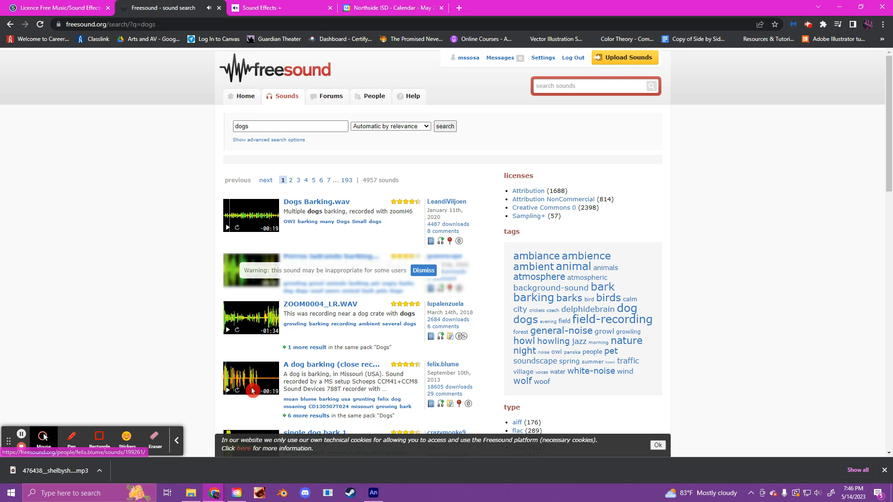
{"action": "left_click", "coordinate": [311, 367]}
{"action": "left_click", "coordinate": [619, 273]}
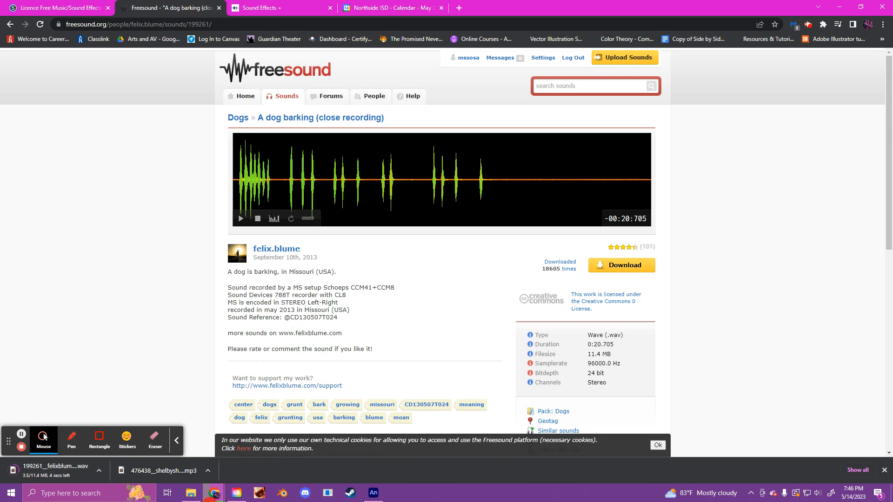
Step: Copy the downloaded dog-barking file from Downloads into the Animatic folder on the USB drive and close the Downloads window
{"action": "left_click", "coordinate": [191, 494]}
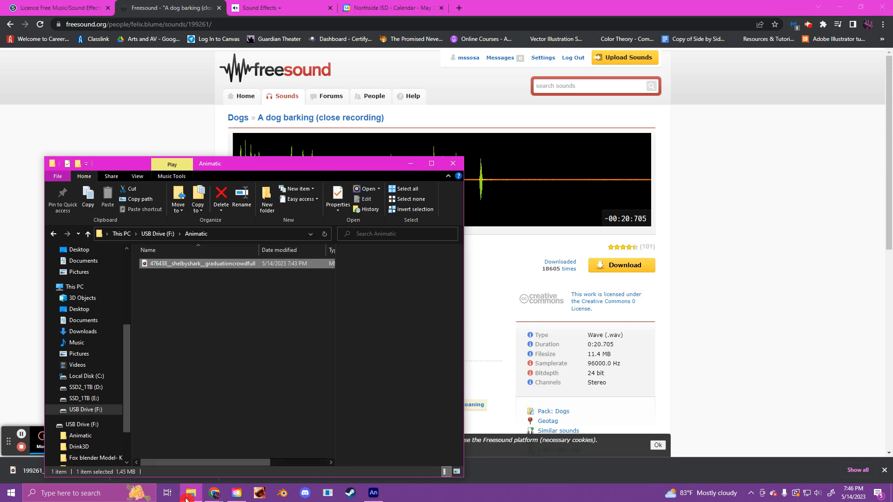
{"action": "right_click", "coordinate": [186, 497]}
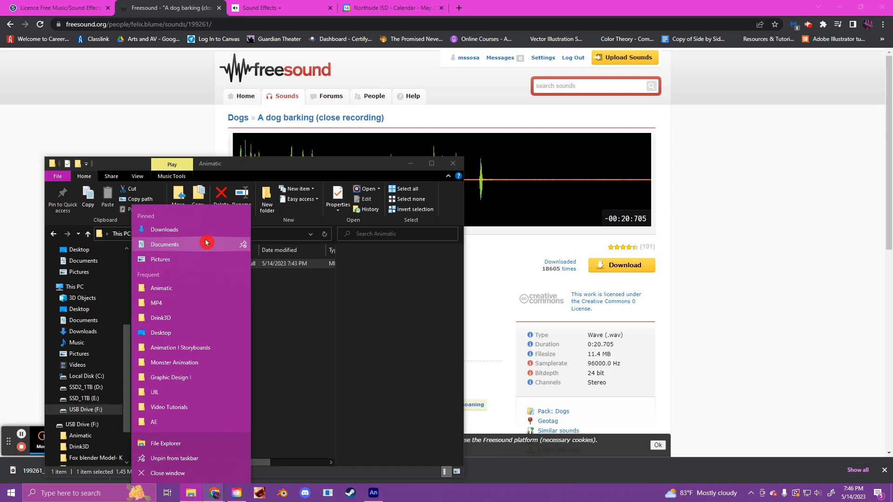
{"action": "left_click", "coordinate": [219, 232]}
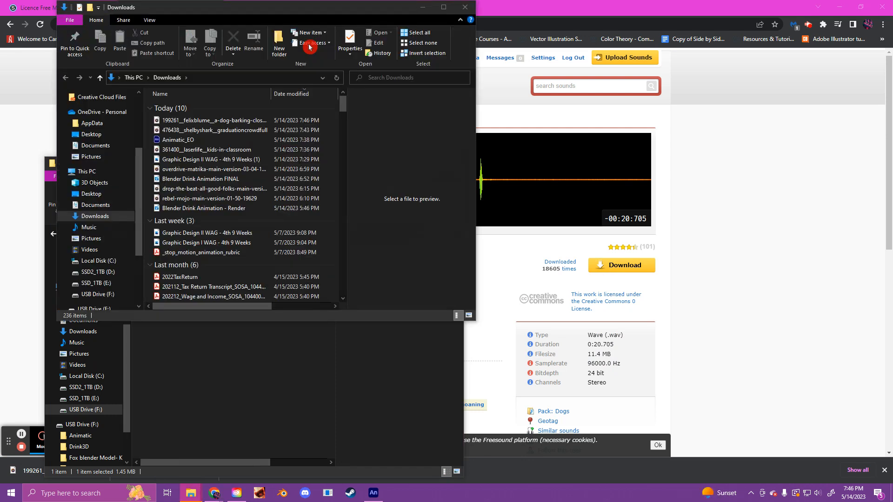
{"action": "left_click_drag", "start_coordinate": [295, 10], "coordinate": [668, 58]}
{"action": "left_click", "coordinate": [617, 171]}
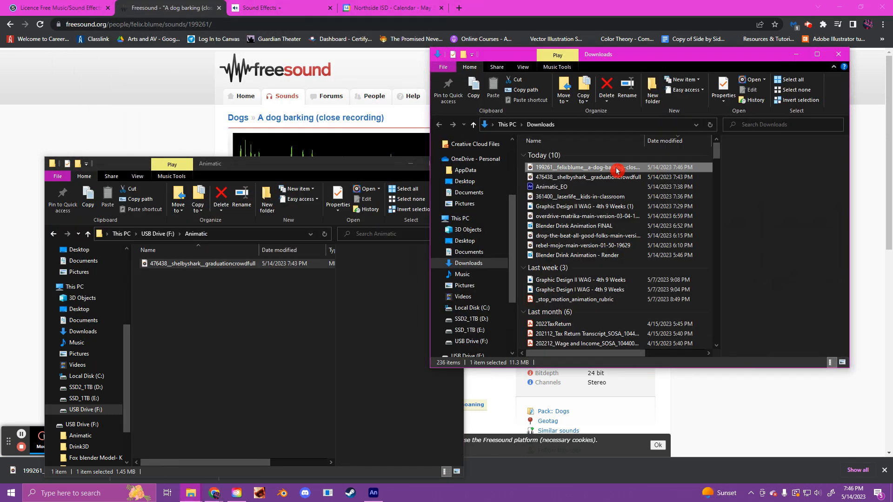
{"action": "left_click", "coordinate": [332, 265]}
{"action": "key", "text": "ctrl+v"}
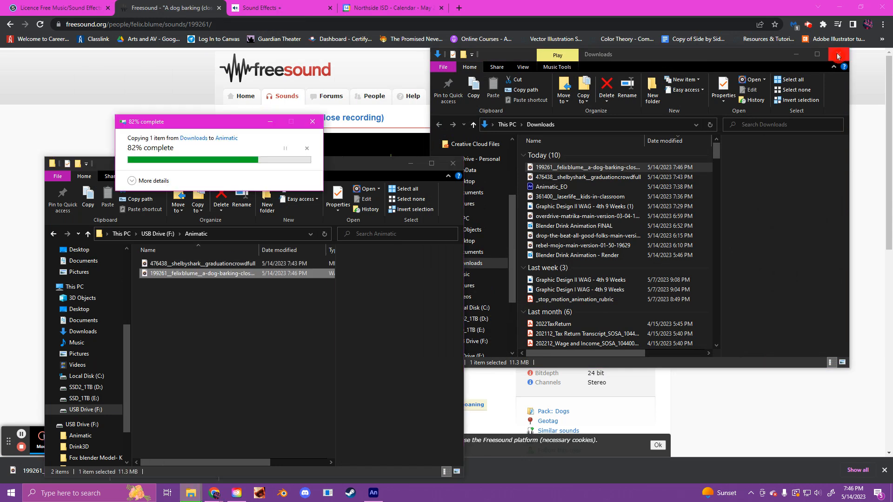
{"action": "left_click", "coordinate": [838, 56]}
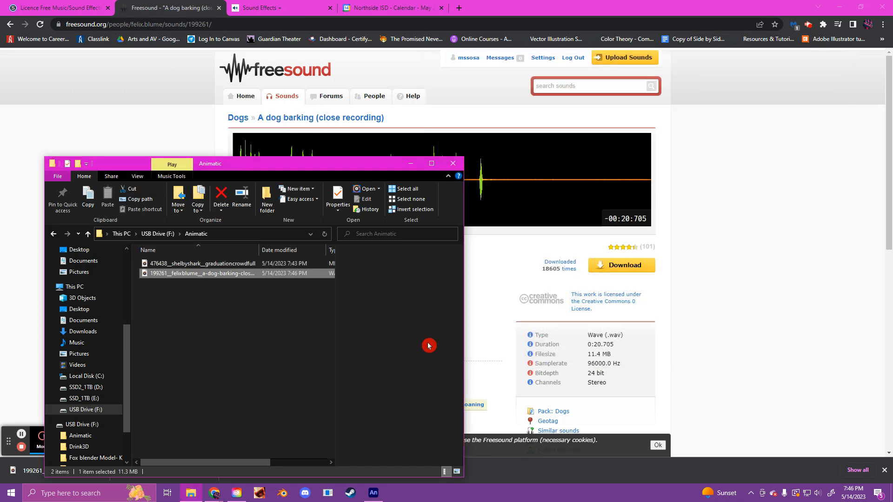
Step: Return to Animate and insert a keyframe on the Sound layer at frame 98, where the dog scene starts
{"action": "left_click", "coordinate": [375, 494]}
{"action": "key", "text": "alt+Tab"}
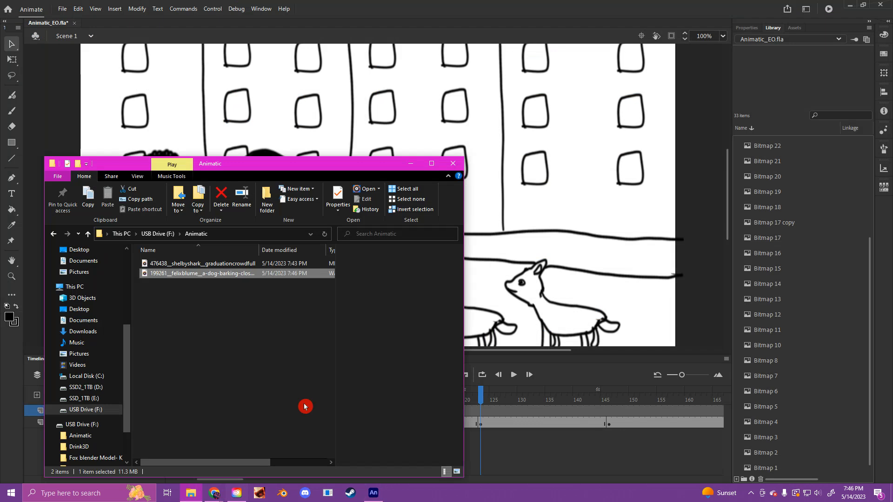
{"action": "left_click", "coordinate": [520, 396]}
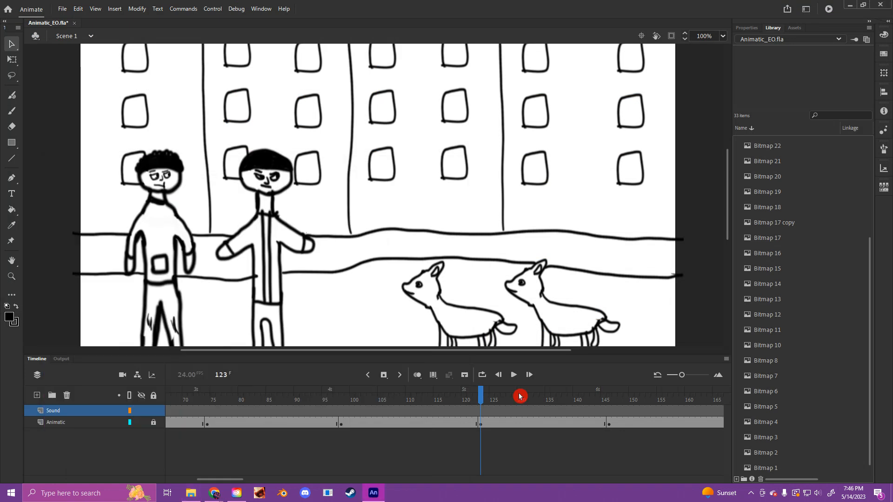
{"action": "left_click_drag", "start_coordinate": [520, 396], "coordinate": [342, 413]}
{"action": "key", "text": "F6"}
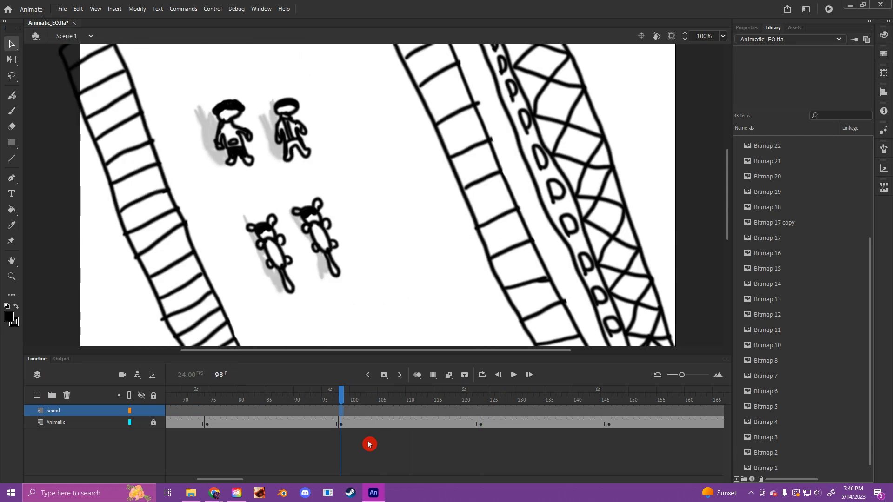
Step: Add the dog-barking sound from the Animatic folder to the Sound layer's keyframe at frame 98
{"action": "left_click", "coordinate": [328, 494]}
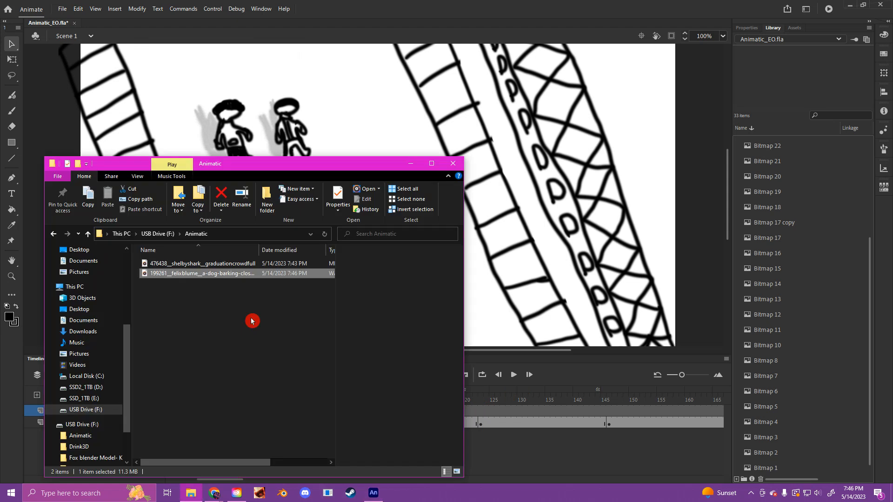
{"action": "left_click_drag", "start_coordinate": [216, 276], "coordinate": [543, 126]}
{"action": "left_click", "coordinate": [489, 276]}
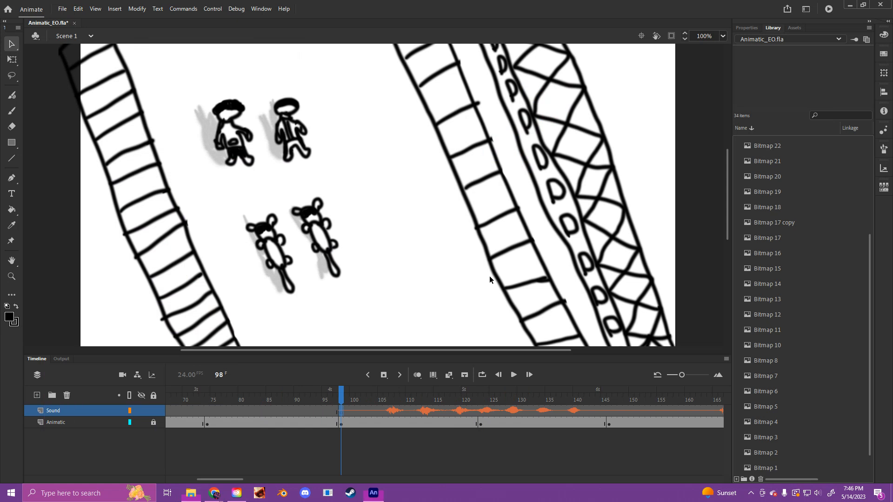
Step: Cut off the dog-barking sound by inserting a keyframe on the Sound layer at frame 168
{"action": "left_click", "coordinate": [389, 409]}
{"action": "left_click", "coordinate": [336, 478]}
{"action": "left_click_drag", "start_coordinate": [352, 394], "coordinate": [602, 410]}
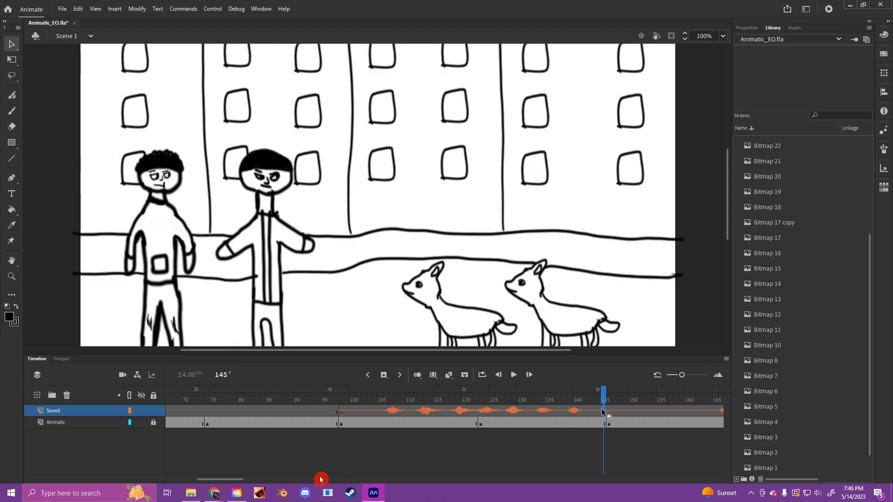
{"action": "left_click_drag", "start_coordinate": [239, 480], "coordinate": [263, 483]}
{"action": "mouse_move", "coordinate": [278, 401]}
{"action": "left_mouse_down"}
{"action": "mouse_move", "coordinate": [574, 407]}
{"action": "mouse_move", "coordinate": [430, 411]}
{"action": "left_mouse_up"}
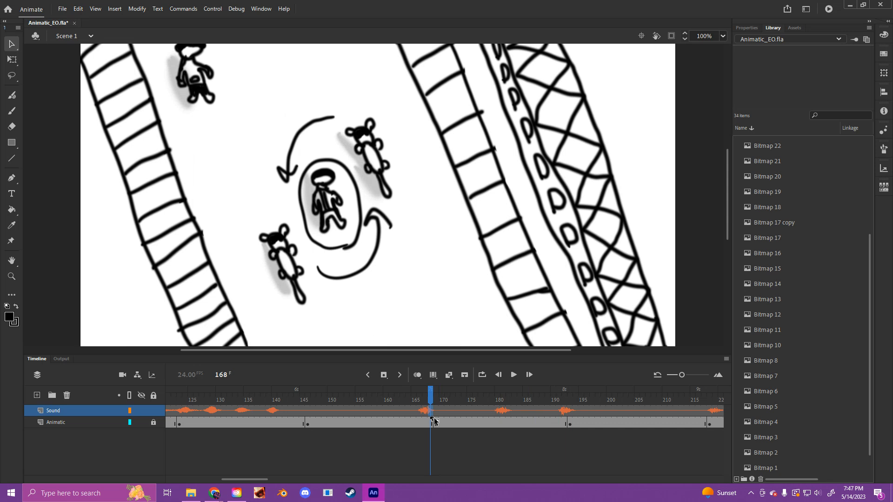
{"action": "key", "text": "F6"}
{"action": "left_click", "coordinate": [429, 398]}
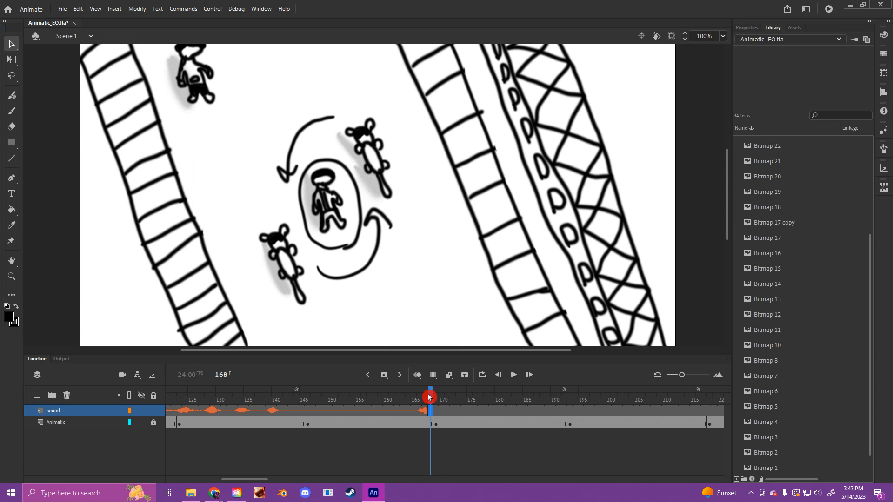
{"action": "left_click_drag", "start_coordinate": [429, 398], "coordinate": [419, 399]}
Step: Select the dog-barking sound at frame 98 and examine its available sound effects, leaving the effect set to None
{"action": "left_click_drag", "start_coordinate": [243, 480], "coordinate": [223, 480]}
{"action": "left_click", "coordinate": [258, 409]}
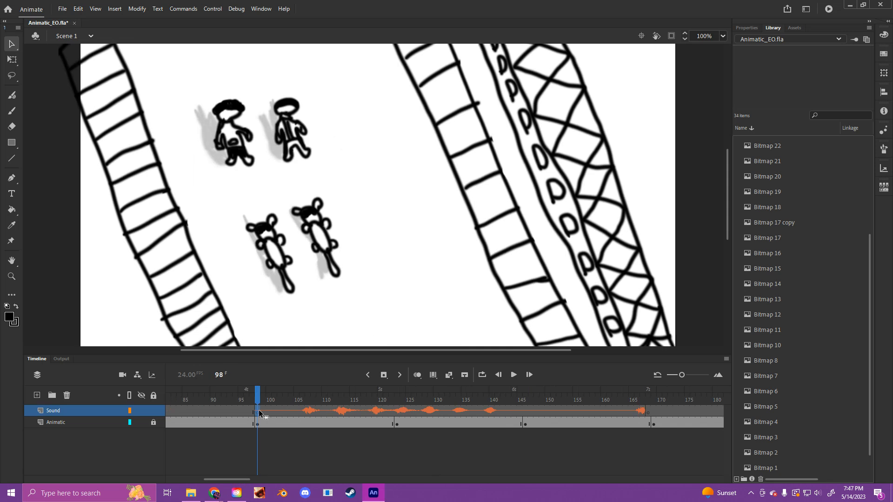
{"action": "left_click", "coordinate": [757, 29]}
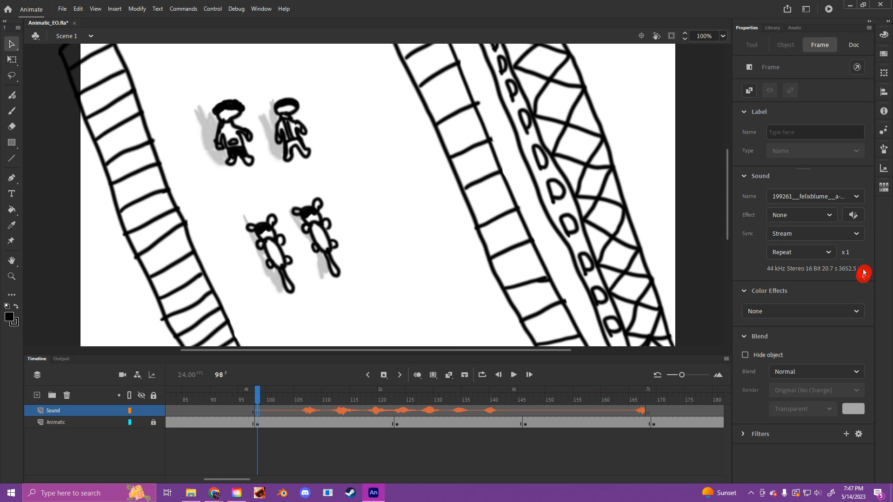
{"action": "left_click", "coordinate": [800, 218]}
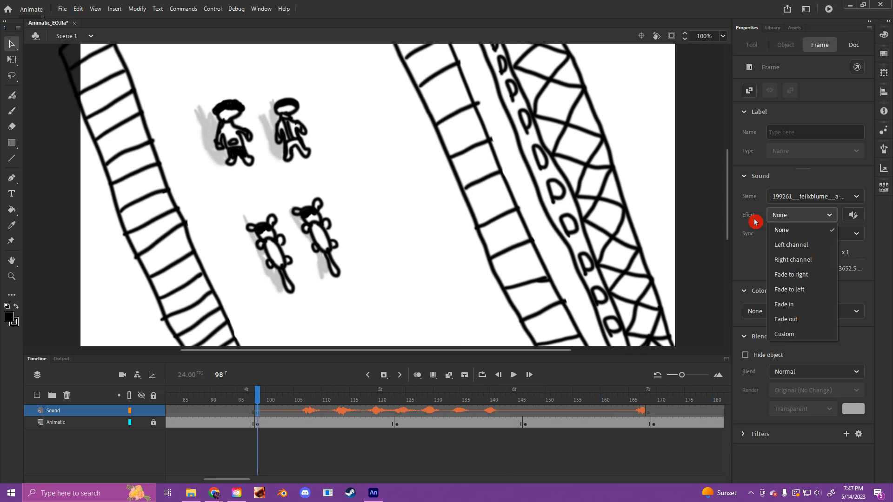
{"action": "left_click", "coordinate": [813, 217]}
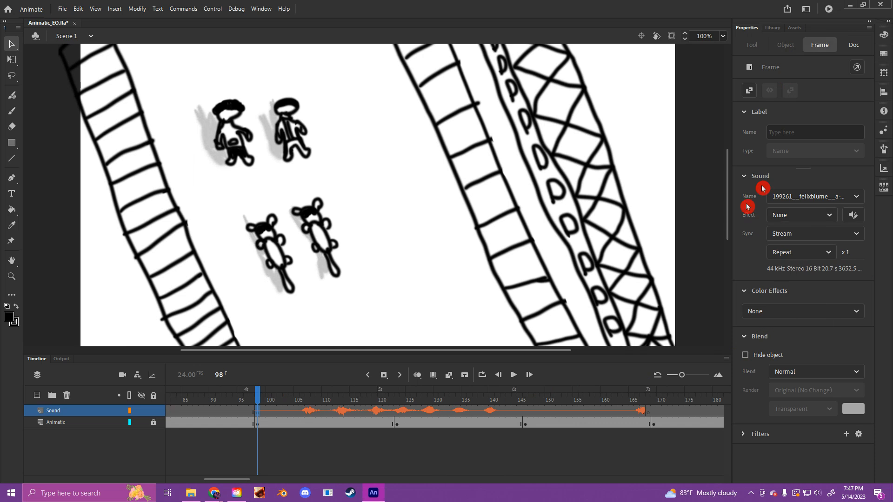
{"action": "left_click", "coordinate": [801, 215]}
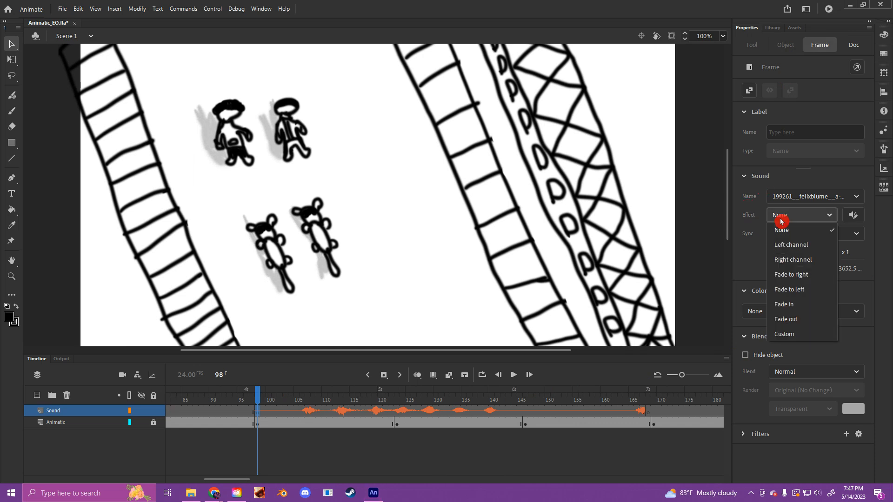
{"action": "left_click", "coordinate": [818, 310]}
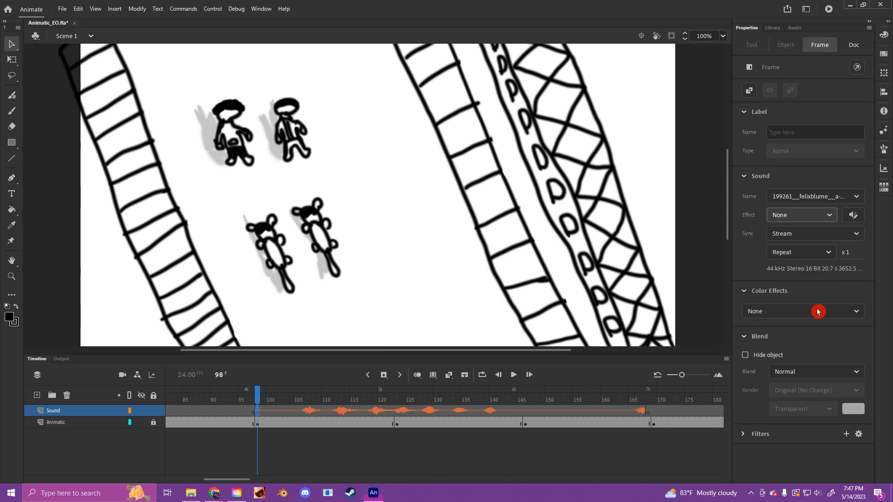
Step: Open and cancel the dog-barking sound's custom envelope, and set the sound's effect to Fade out
{"action": "left_click_drag", "start_coordinate": [239, 479], "coordinate": [266, 481]}
{"action": "left_click", "coordinate": [307, 411]}
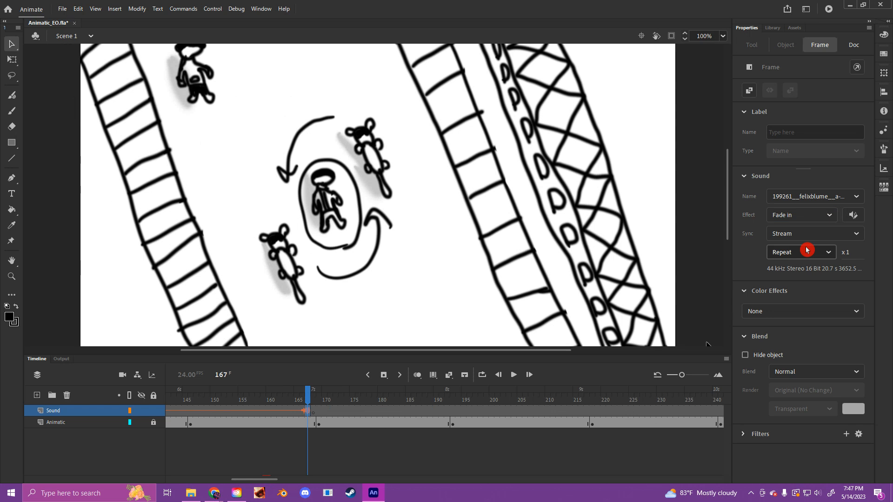
{"action": "left_click", "coordinate": [803, 222]}
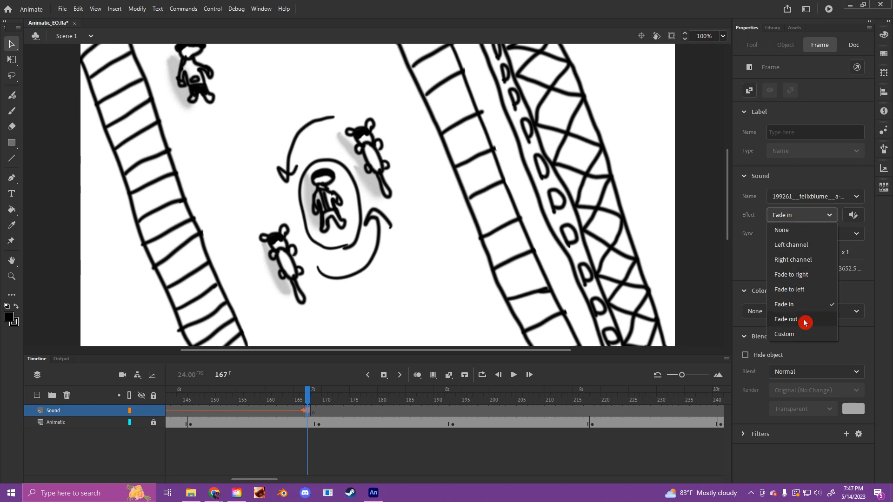
{"action": "left_click", "coordinate": [804, 335]}
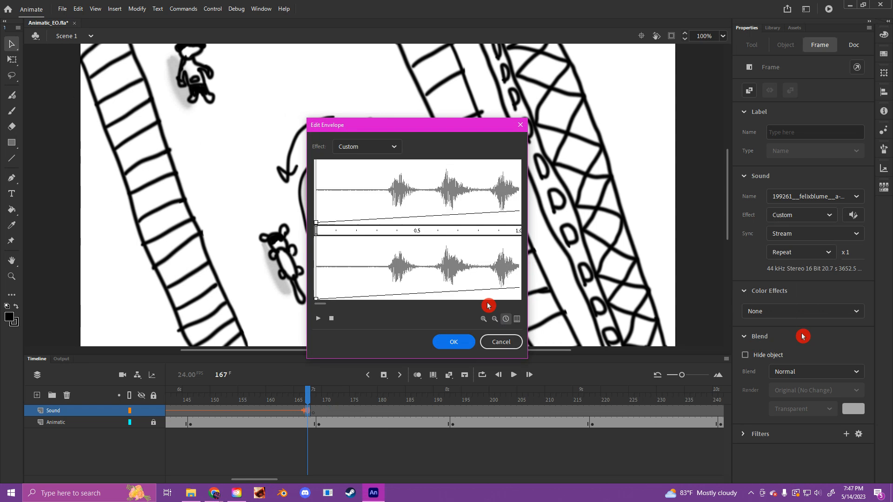
{"action": "left_click", "coordinate": [487, 345]}
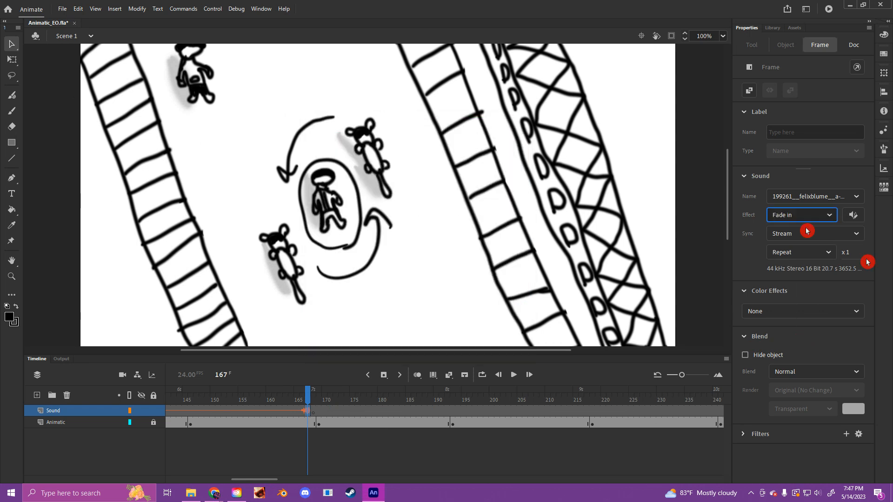
{"action": "left_click", "coordinate": [802, 215]}
{"action": "left_click", "coordinate": [791, 319]}
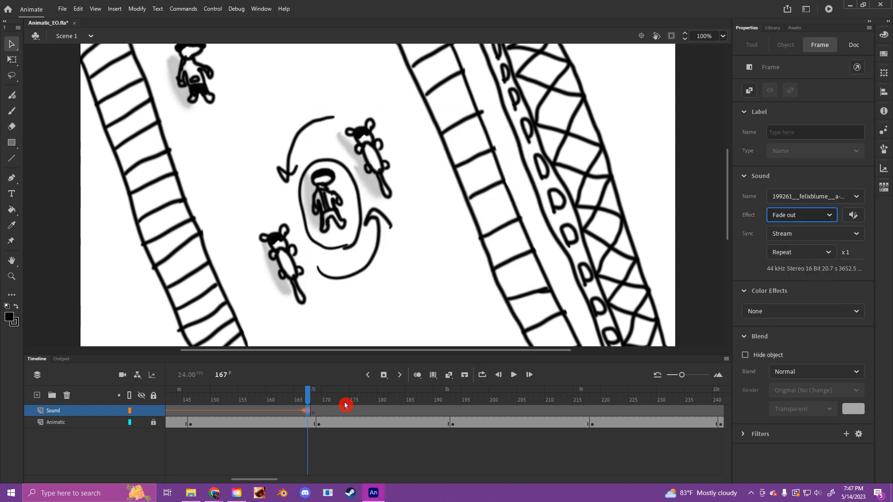
Step: Zoom the stage out to 50% and scrub the timeline back through the animatic's opening scenes
{"action": "key", "text": "ctrl+minus"}
{"action": "left_click", "coordinate": [311, 406]}
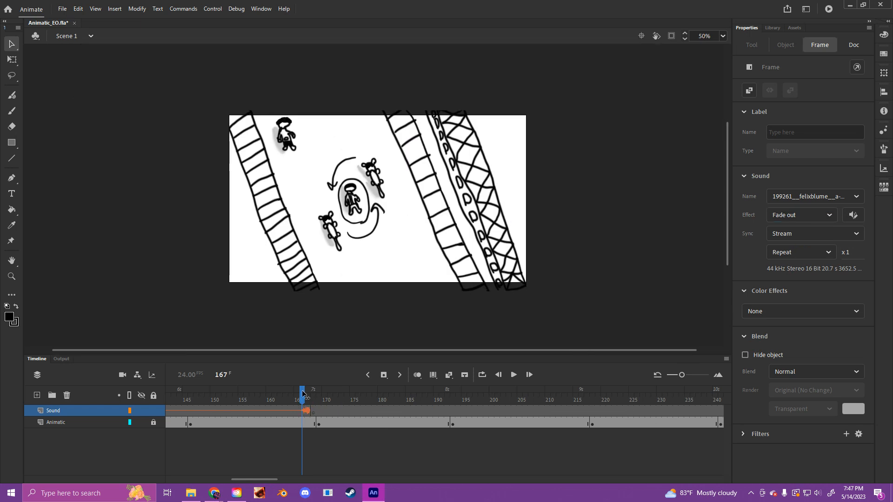
{"action": "left_click_drag", "start_coordinate": [303, 391], "coordinate": [62, 387]}
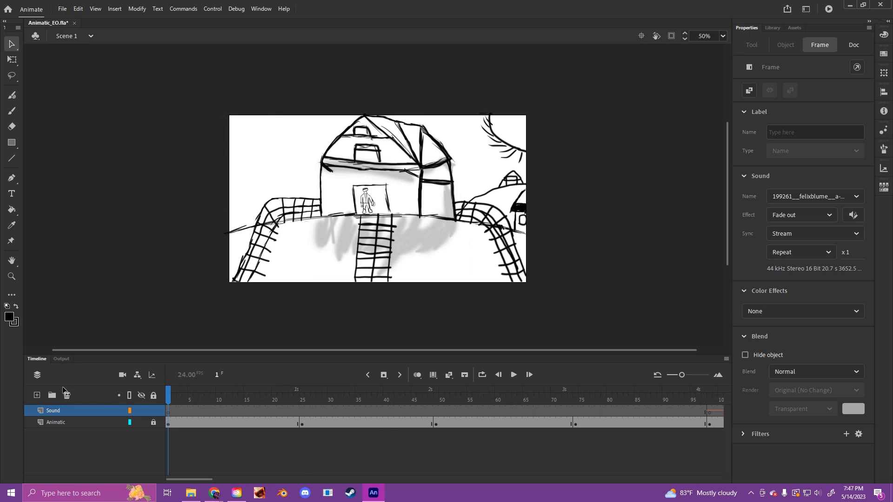
{"action": "left_click", "coordinate": [171, 397]}
{"action": "left_click_drag", "start_coordinate": [171, 397], "coordinate": [308, 411]}
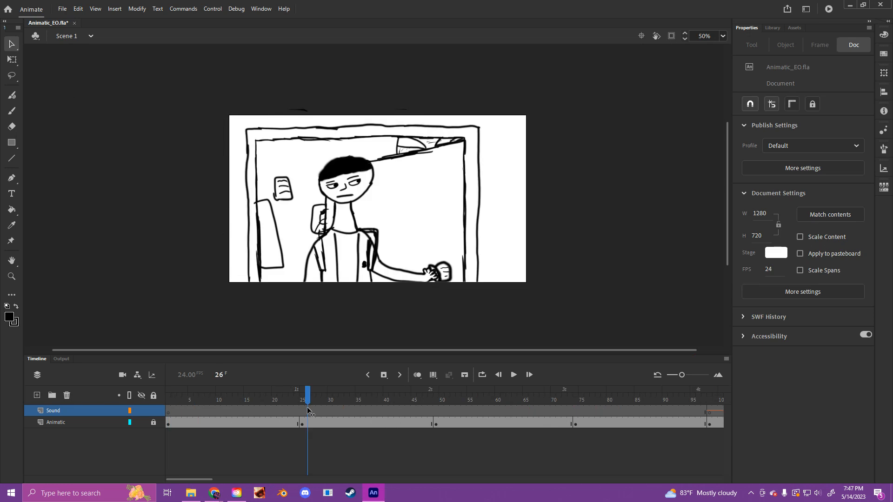
Step: Switch to Chrome and review the course page listing the license-free music and sound effects sites
{"action": "left_click", "coordinate": [209, 499]}
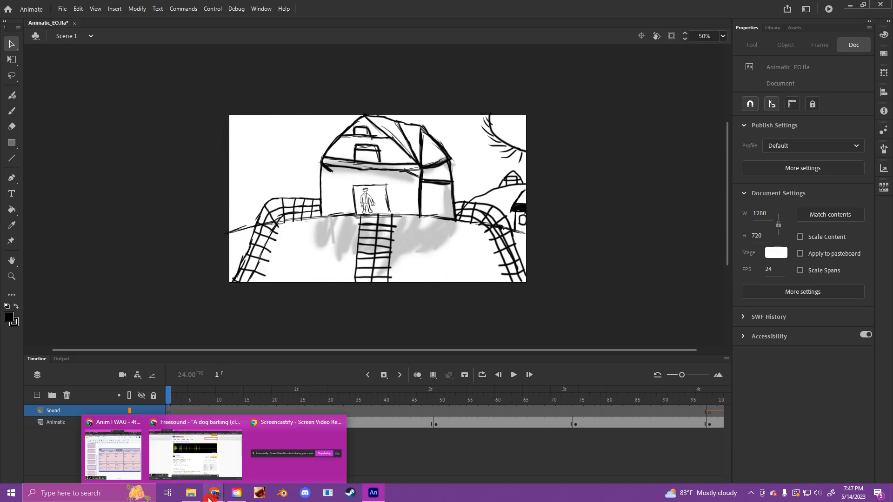
{"action": "left_click", "coordinate": [195, 452]}
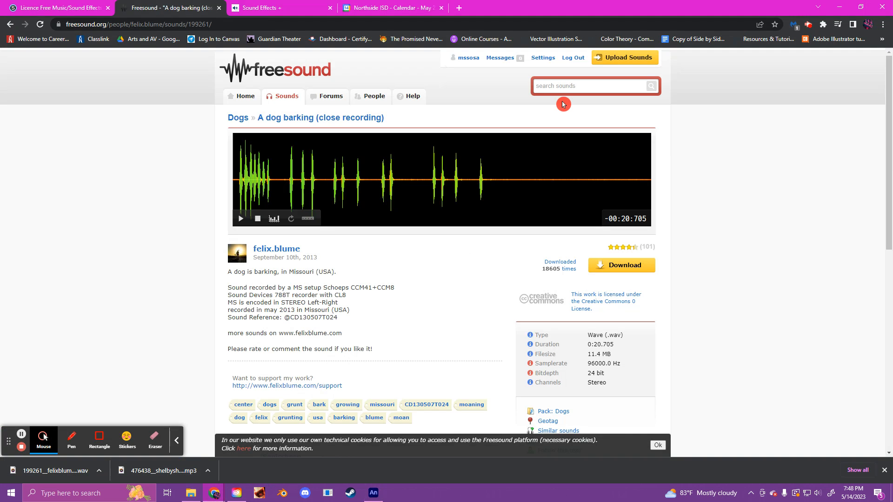
{"action": "left_click", "coordinate": [315, 85]}
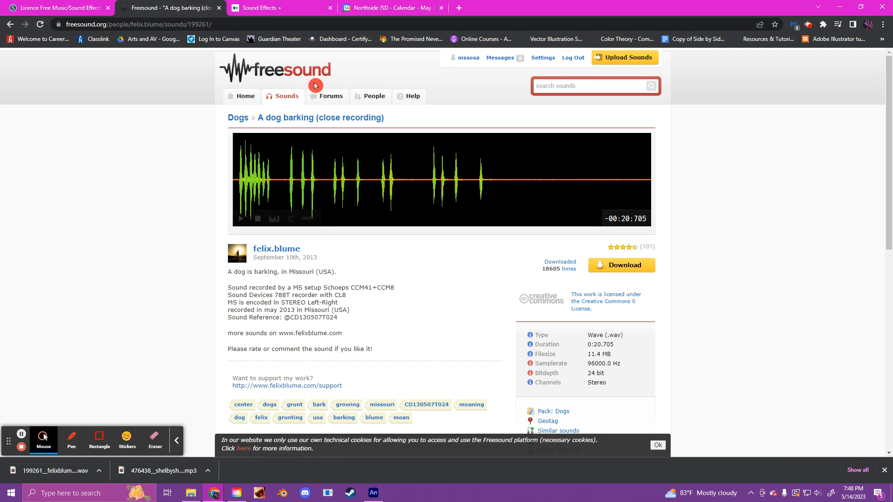
{"action": "key", "text": "ctrl+shift+Tab"}
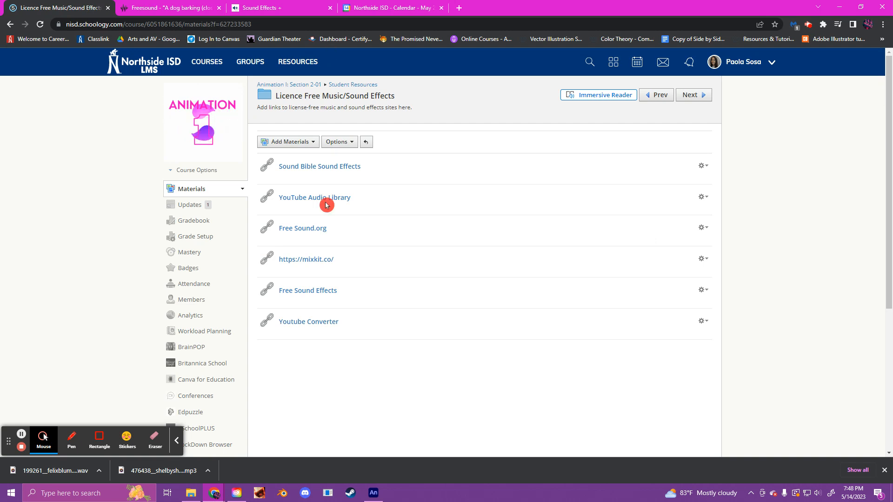
Step: Return to Animate, check the scene around frame 58, and bring the playhead back to frame 1
{"action": "key", "text": "alt+Tab"}
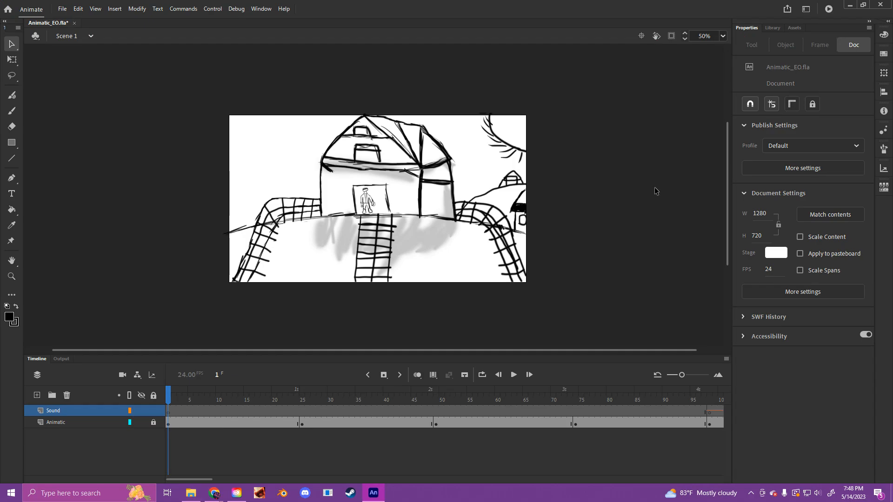
{"action": "left_click", "coordinate": [169, 412]}
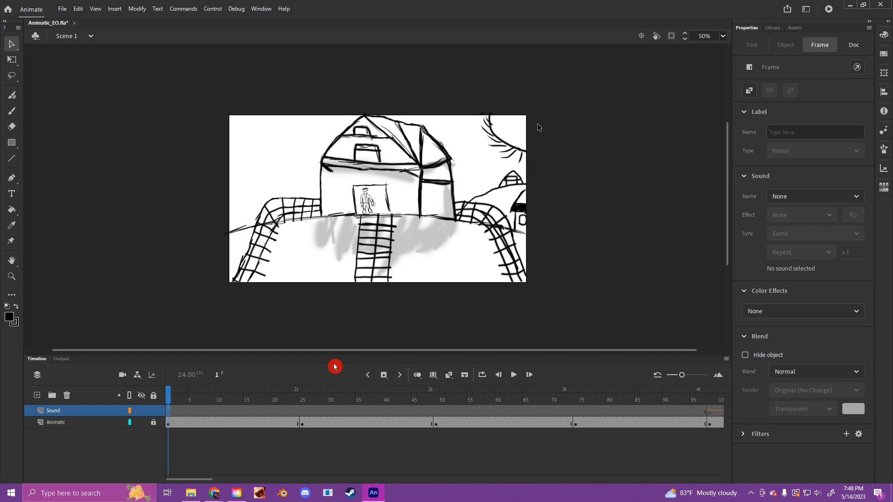
{"action": "left_click", "coordinate": [489, 388]}
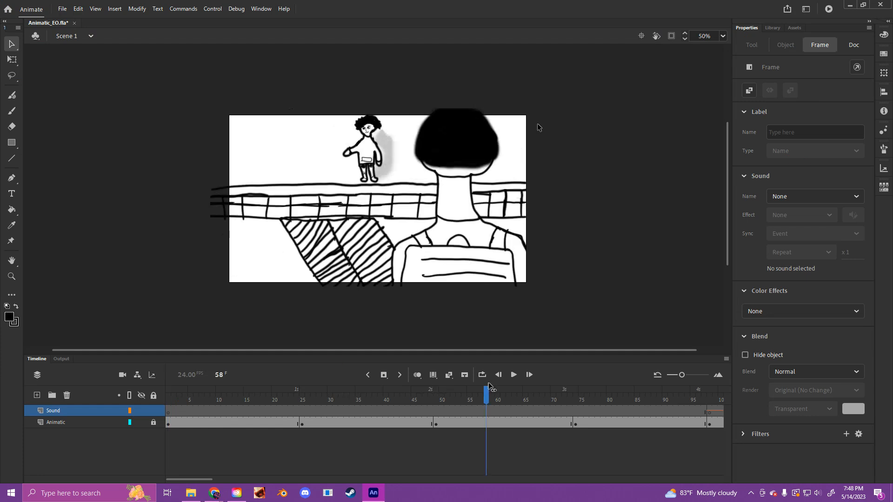
{"action": "left_click", "coordinate": [156, 398]}
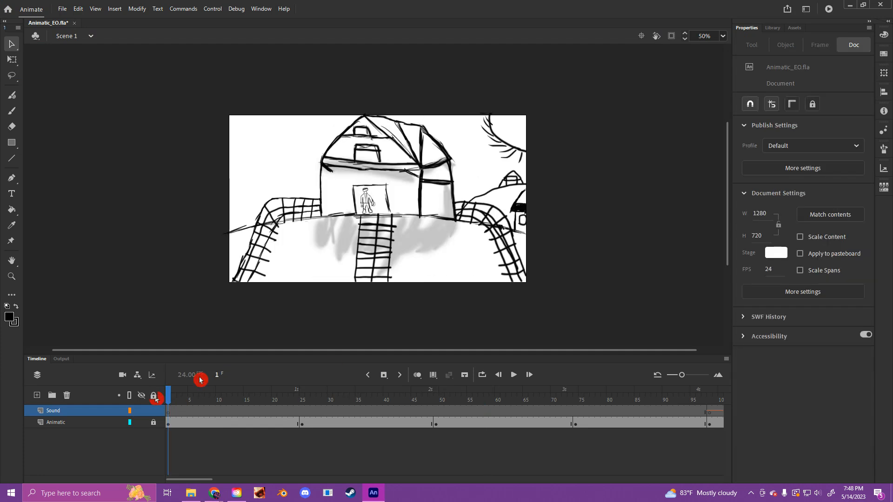
Step: Start a video/media export of the animatic and choose the USB drive's Animatic folder as its destination
{"action": "left_click", "coordinate": [65, 10]}
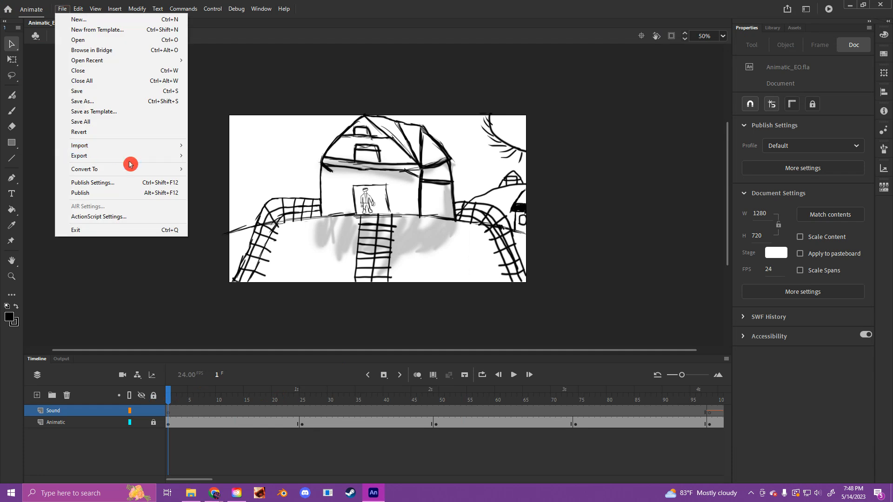
{"action": "mouse_move", "coordinate": [130, 160]}
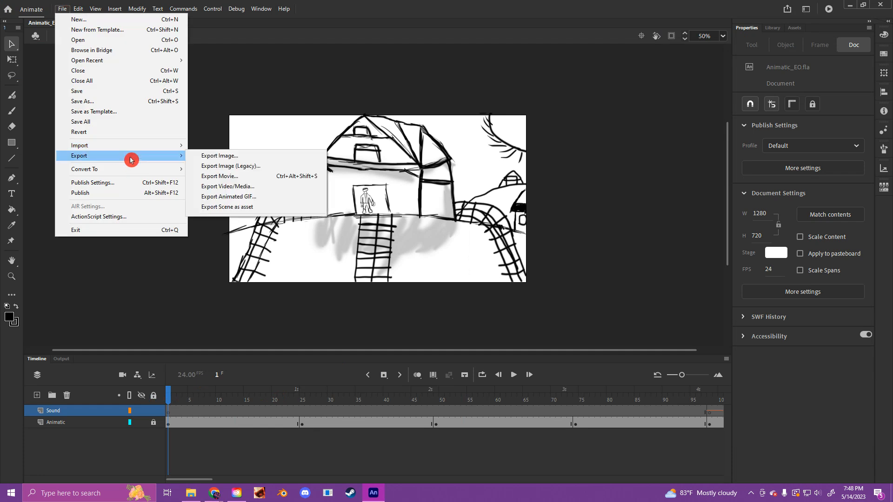
{"action": "left_click", "coordinate": [268, 191]}
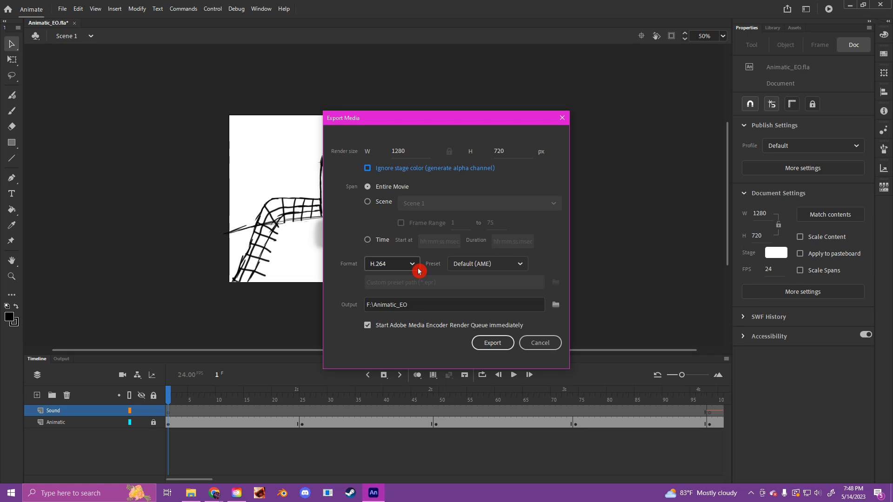
{"action": "left_click", "coordinate": [555, 305]}
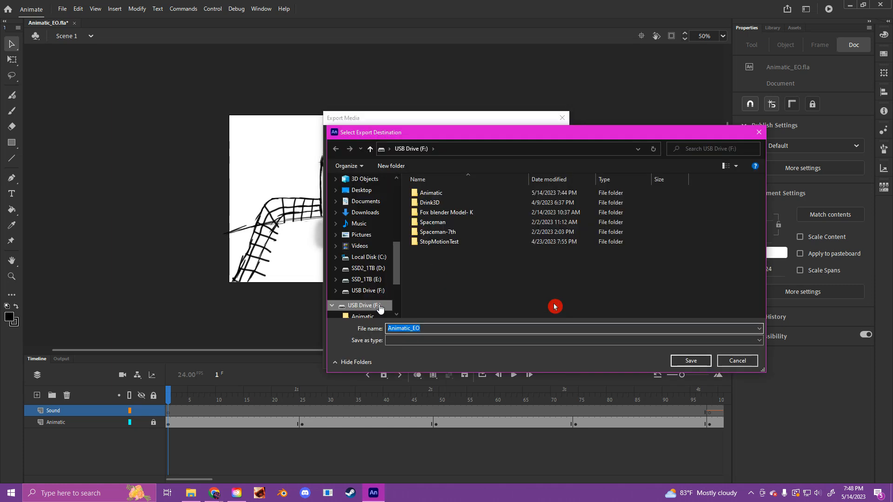
{"action": "left_click", "coordinate": [451, 194]}
{"action": "double_click", "coordinate": [452, 197]}
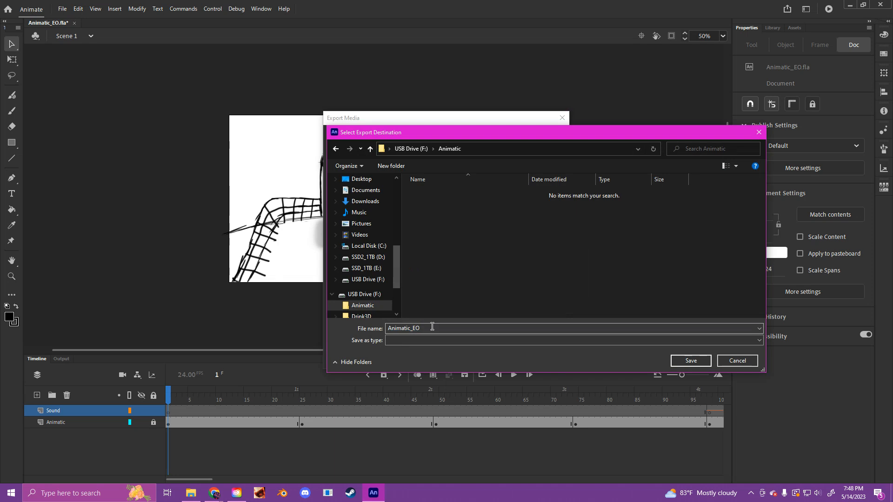
Step: Name the output with the creator's last name and first initial followed by _Animatic, and export the entire movie as H.264
{"action": "left_click", "coordinate": [349, 330]}
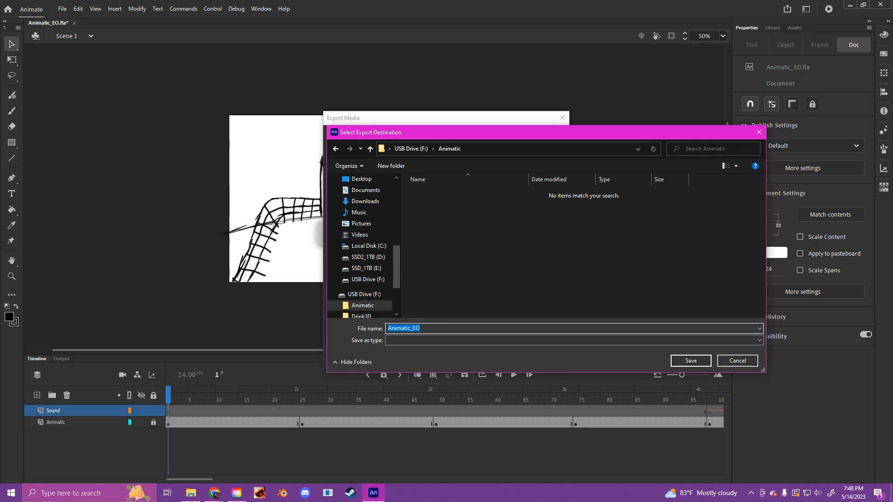
{"action": "left_click", "coordinate": [350, 331]}
{"action": "type", "text": "Soa"}
{"action": "key", "text": "BackSpace"}
{"action": "type", "text": "sa"}
{"action": "left_click", "coordinate": [349, 331]}
{"action": "type", "text": "P_Animatic"}
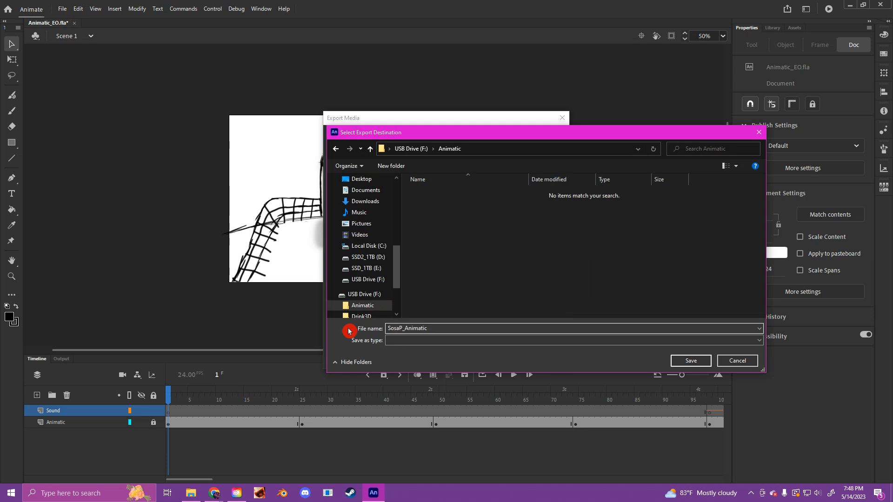
{"action": "left_click", "coordinate": [454, 341]}
{"action": "left_click", "coordinate": [657, 344]}
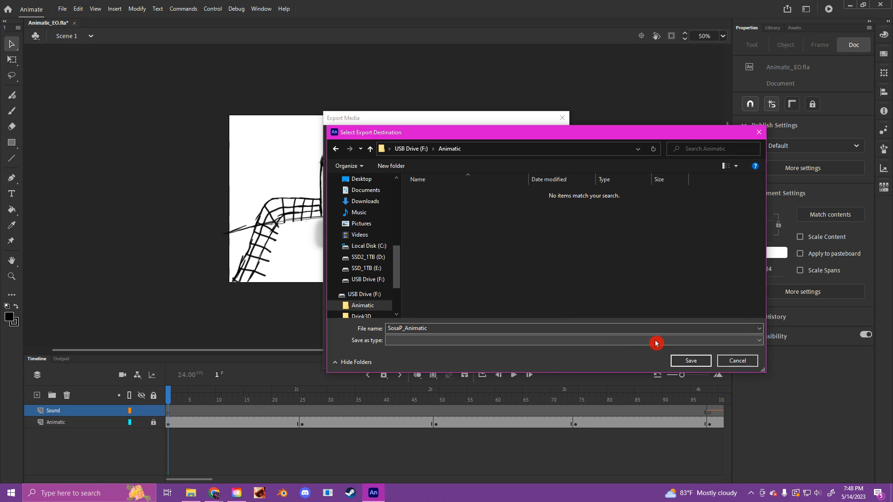
{"action": "left_click", "coordinate": [693, 362]}
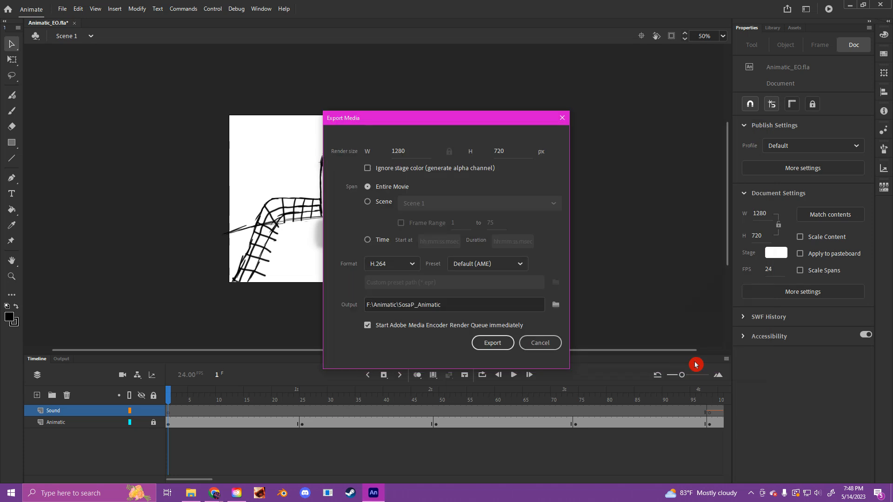
{"action": "left_click", "coordinate": [488, 346]}
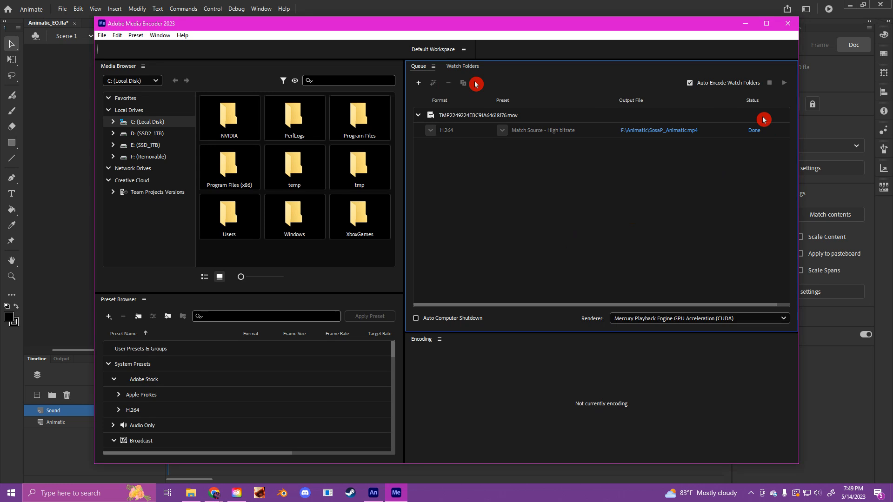
Step: Open the exported MP4 from Media Encoder's output location and play it through the dog scene, pausing it there
{"action": "left_click_drag", "start_coordinate": [384, 23], "coordinate": [358, 38]}
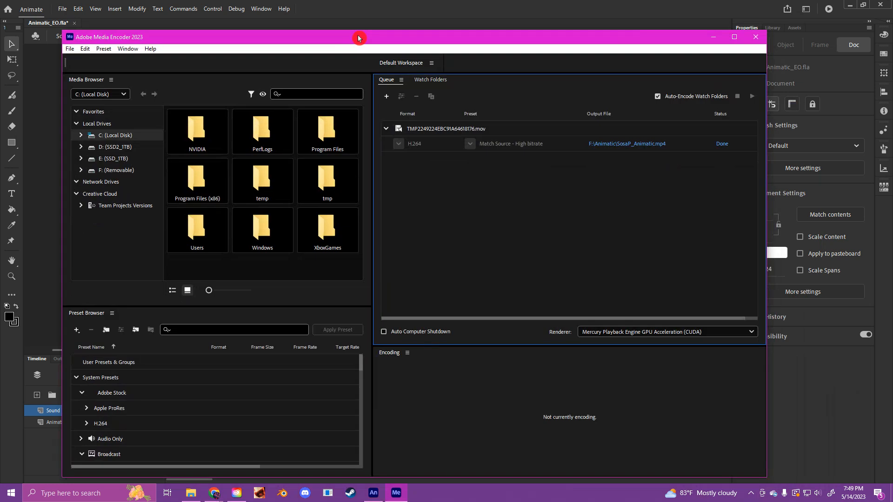
{"action": "left_click", "coordinate": [618, 144]}
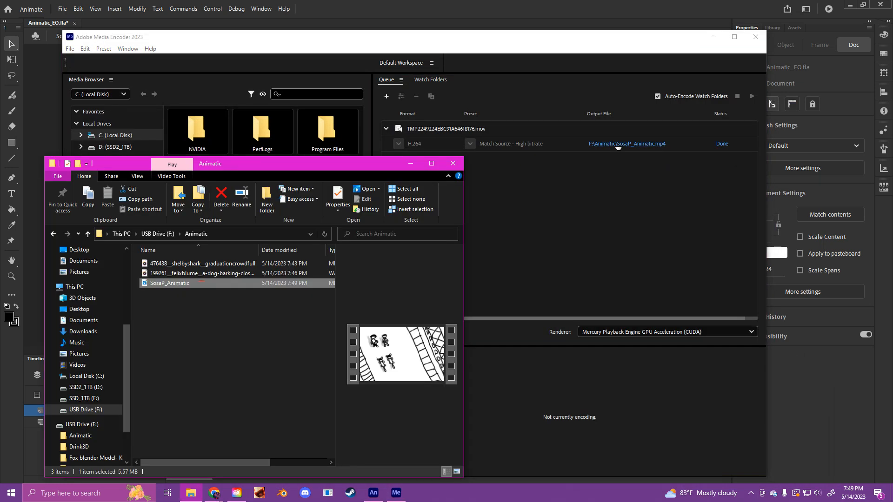
{"action": "double_click", "coordinate": [200, 283]}
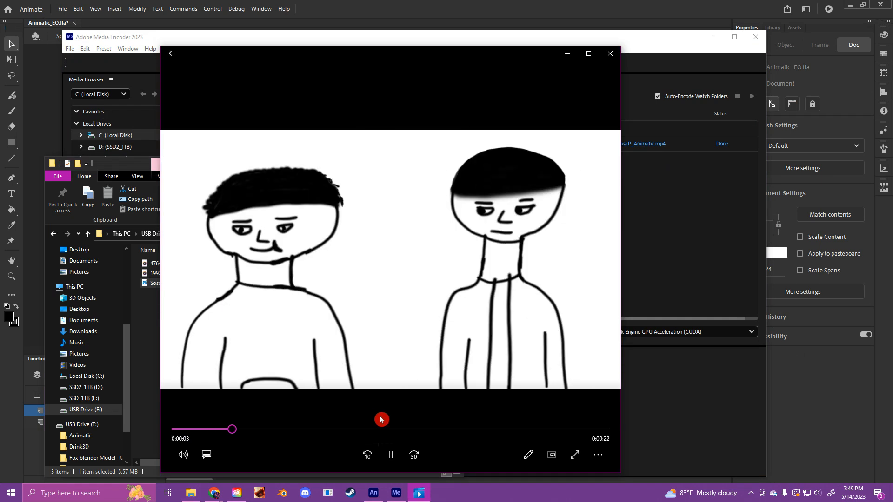
{"action": "left_click", "coordinate": [393, 454]}
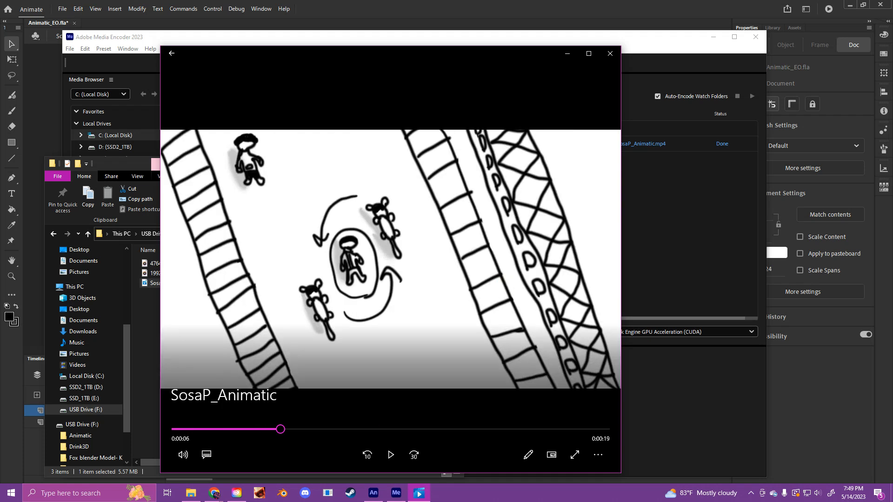